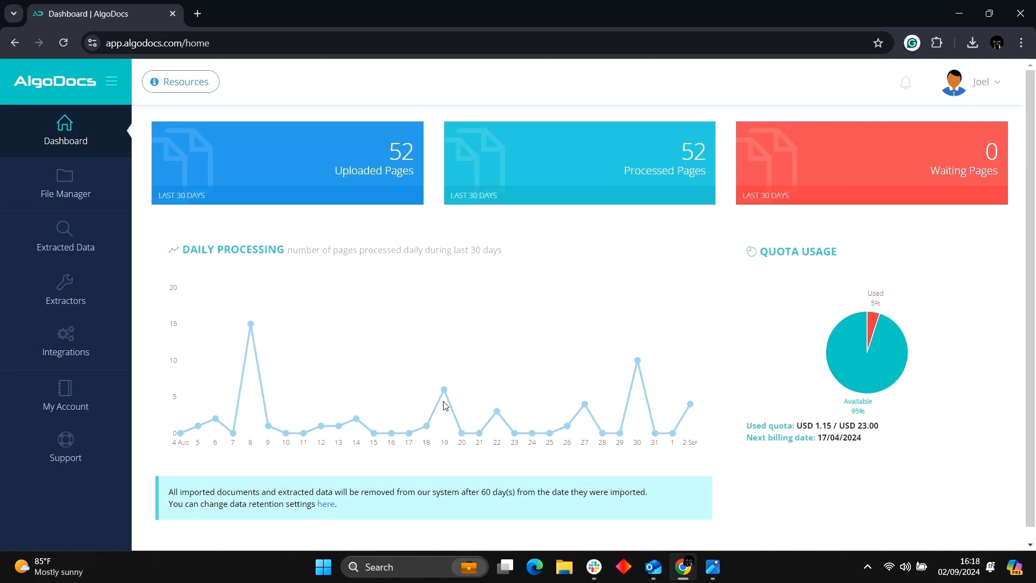
# - View the sample documents Patient Form.png and printed_1.png in the image viewer, and return to the AlgoDocs dashboard
pyautogui.moveTo(713, 567)
pyautogui.click(689, 524)
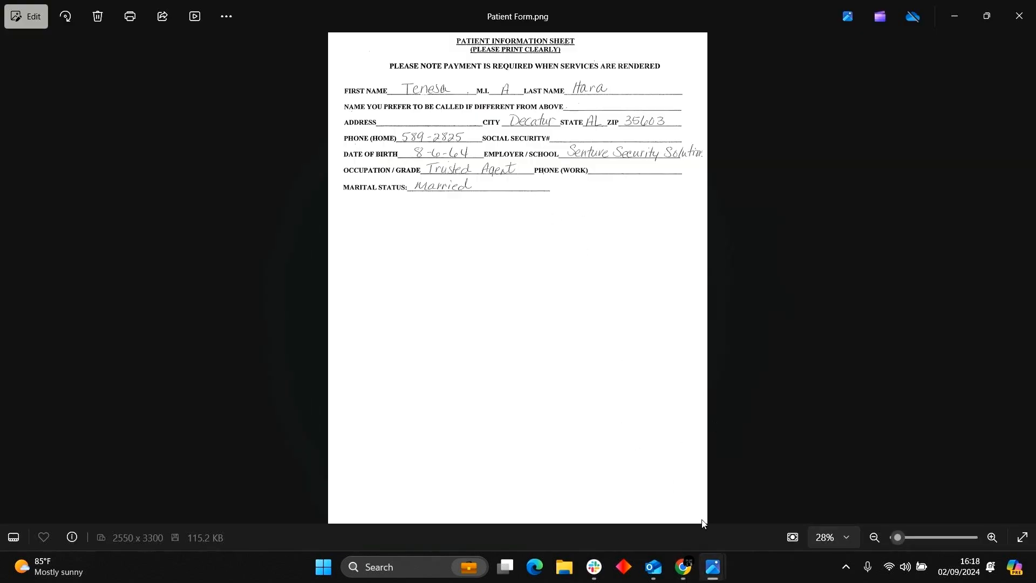
pyautogui.moveTo(722, 567)
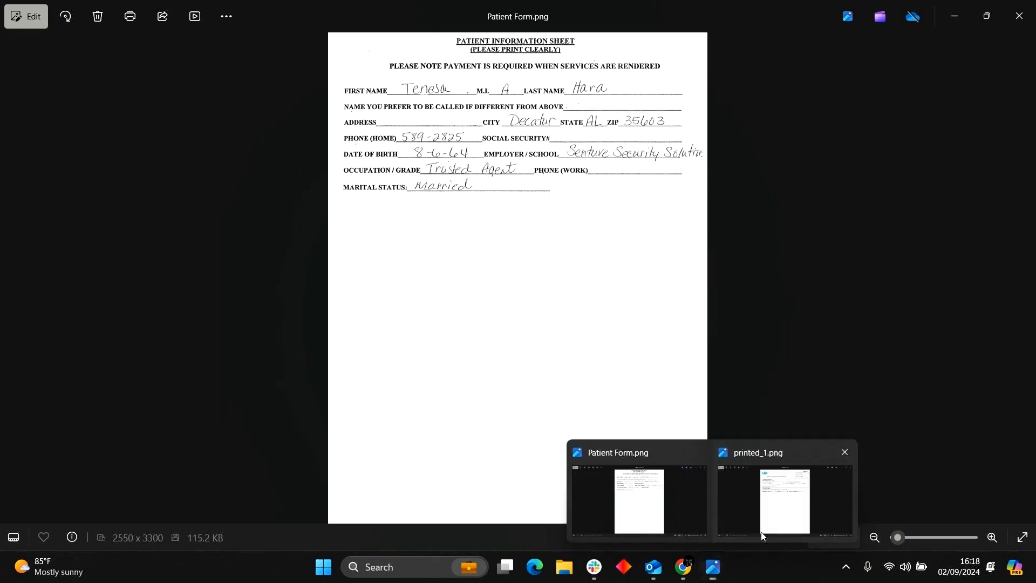
pyautogui.click(786, 501)
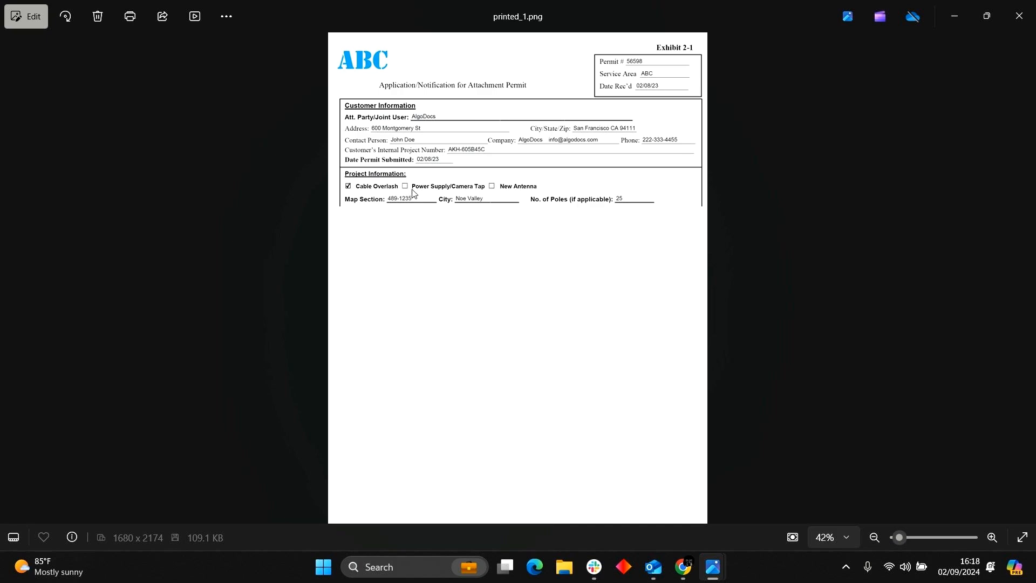
pyautogui.click(683, 567)
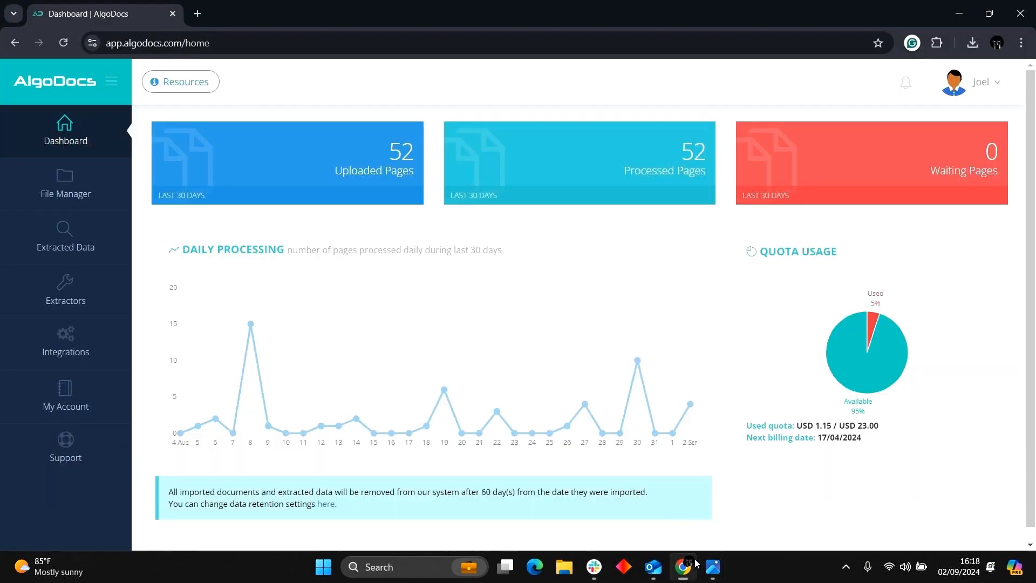
# - Create a custom extractor named "Patient Form" with the Patient Form image from the works files folder as its sample document
pyautogui.click(99, 289)
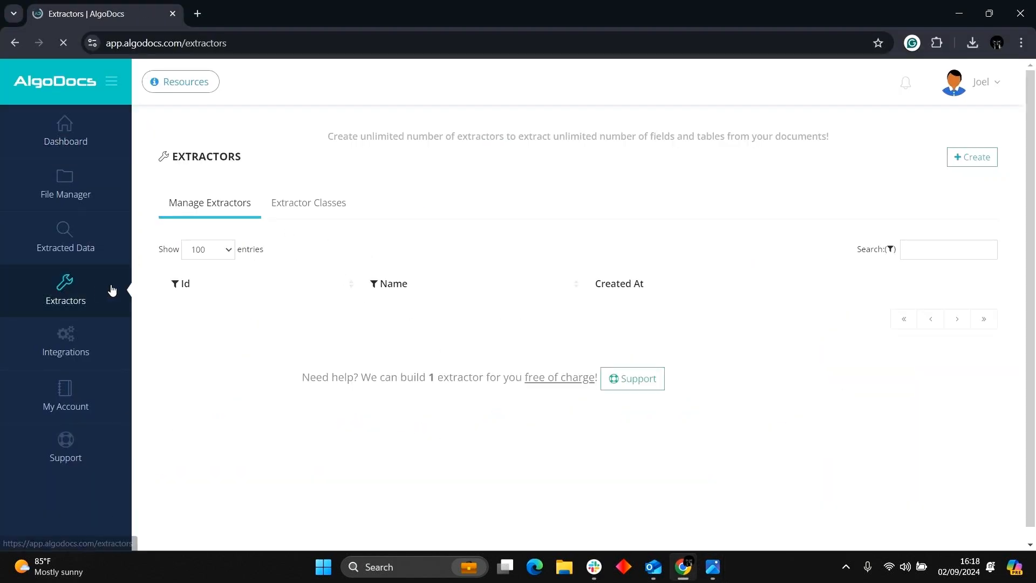
pyautogui.click(957, 168)
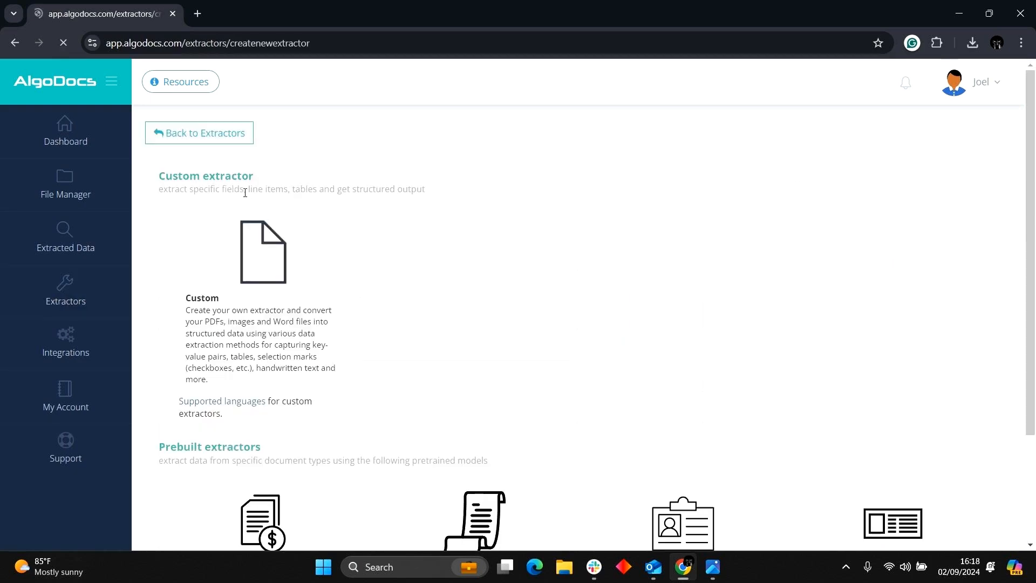
pyautogui.click(270, 312)
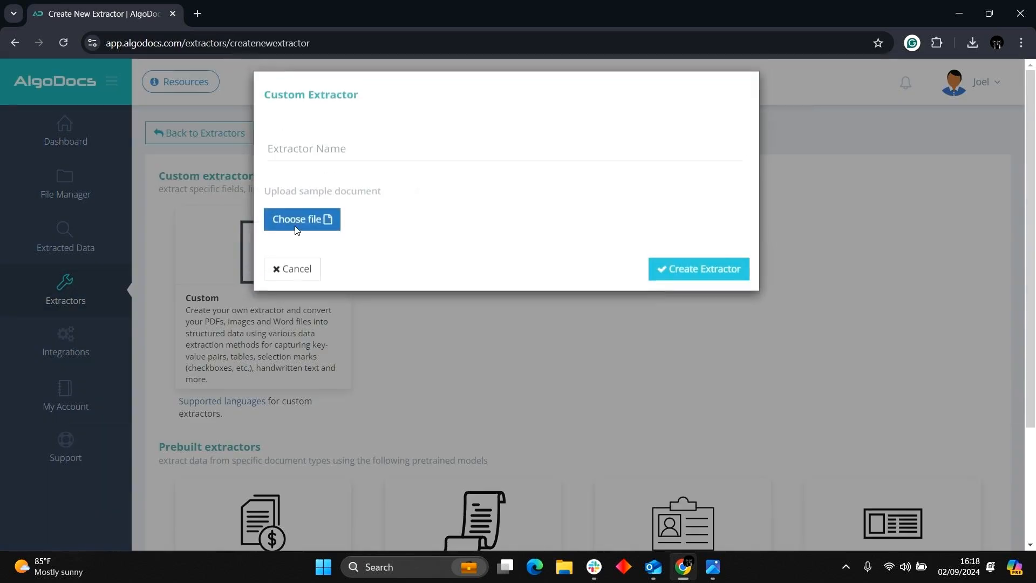
pyautogui.click(350, 156)
pyautogui.write('Patient Form')
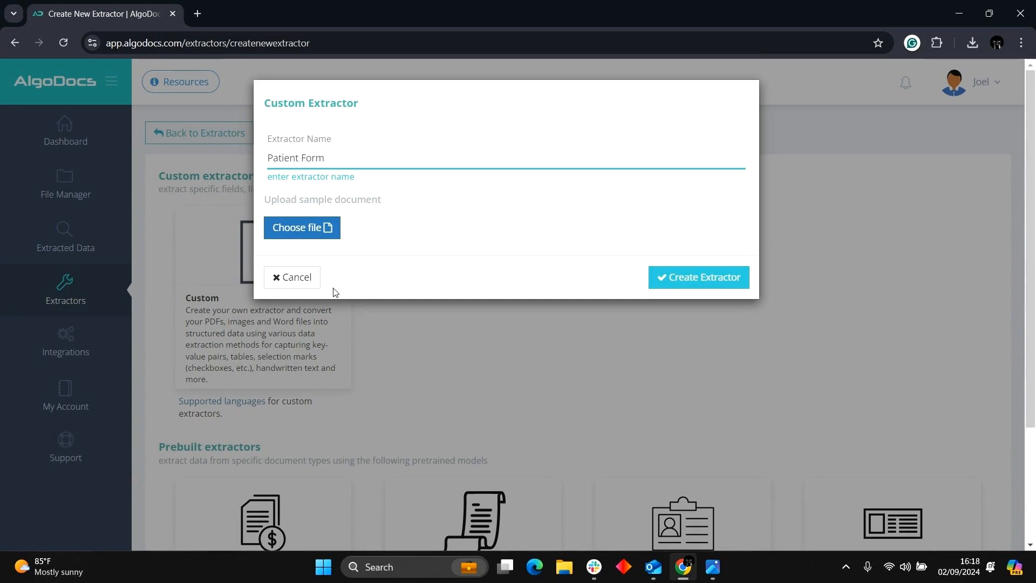
pyautogui.click(311, 237)
pyautogui.doubleClick(290, 191)
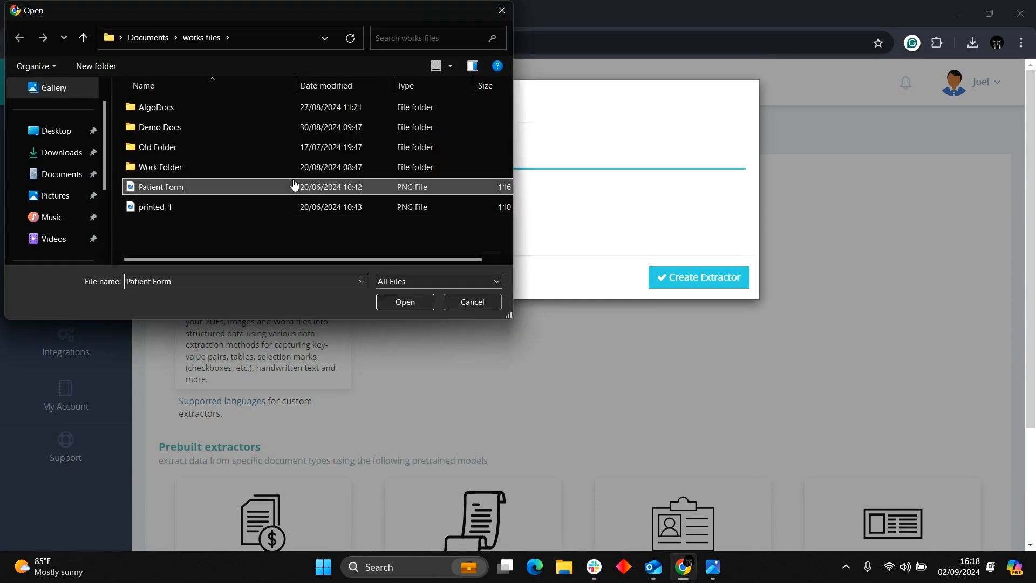
pyautogui.click(716, 279)
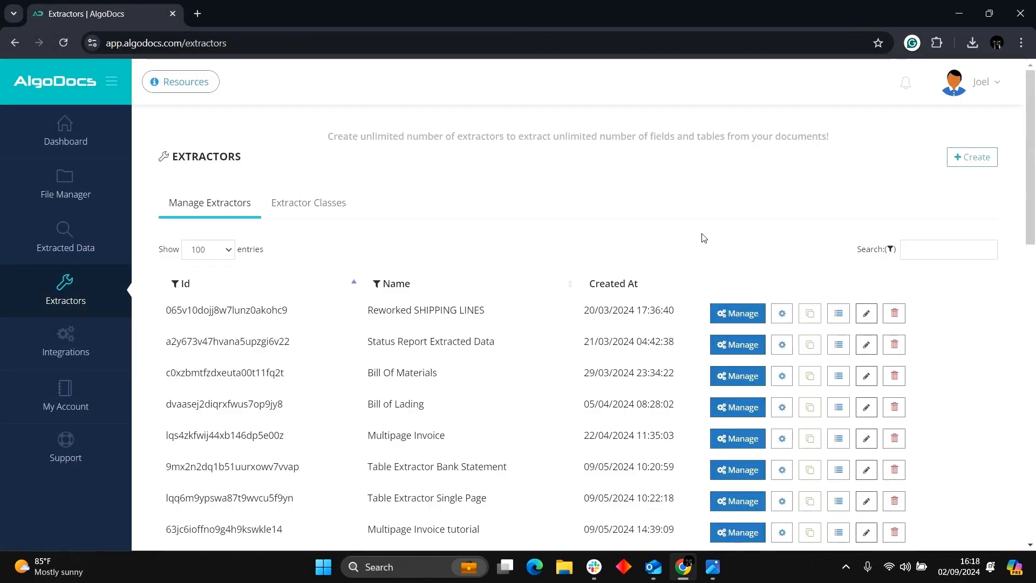
# - Open the Patient Form extractor for editing and add a field that uses Form Data Extraction on the sample document
pyautogui.scroll(-15, 703, 238)
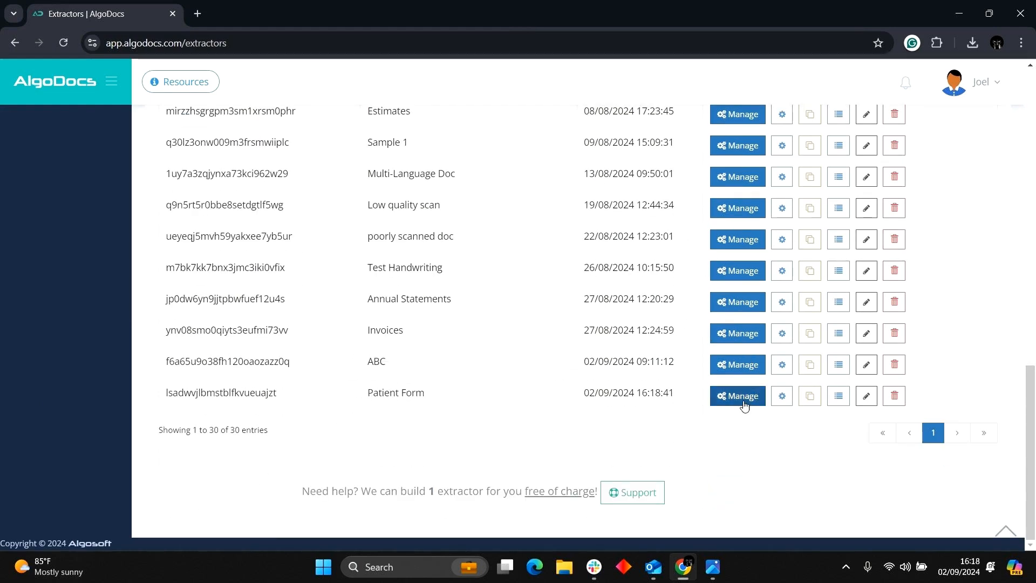
pyautogui.click(744, 406)
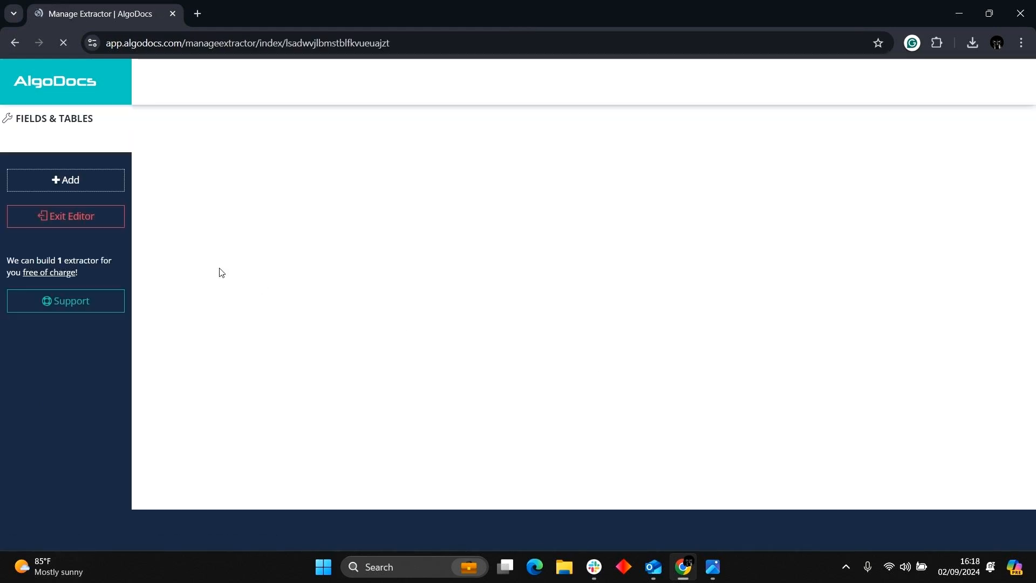
pyautogui.click(105, 185)
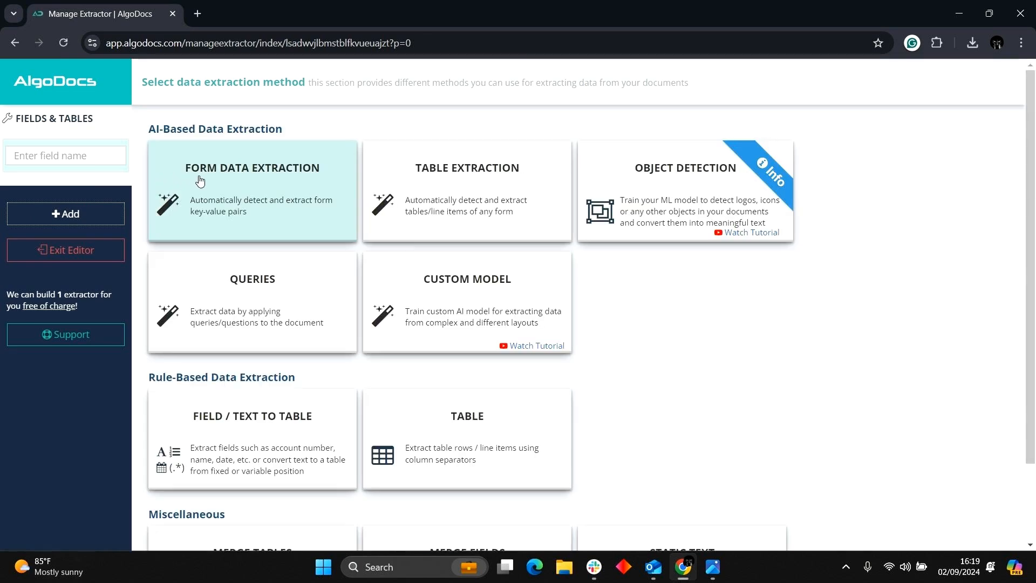
pyautogui.click(200, 181)
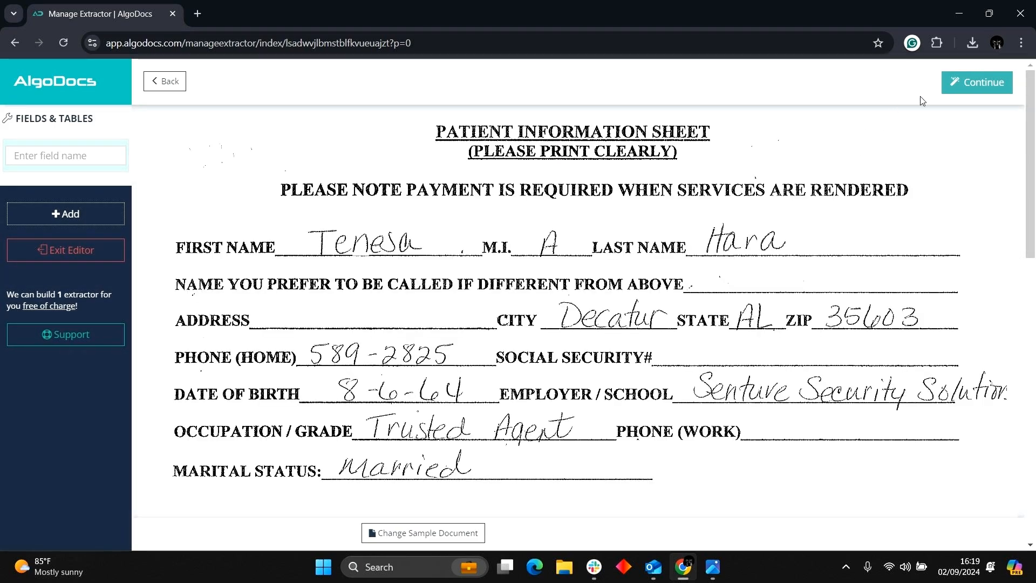
pyautogui.click(977, 82)
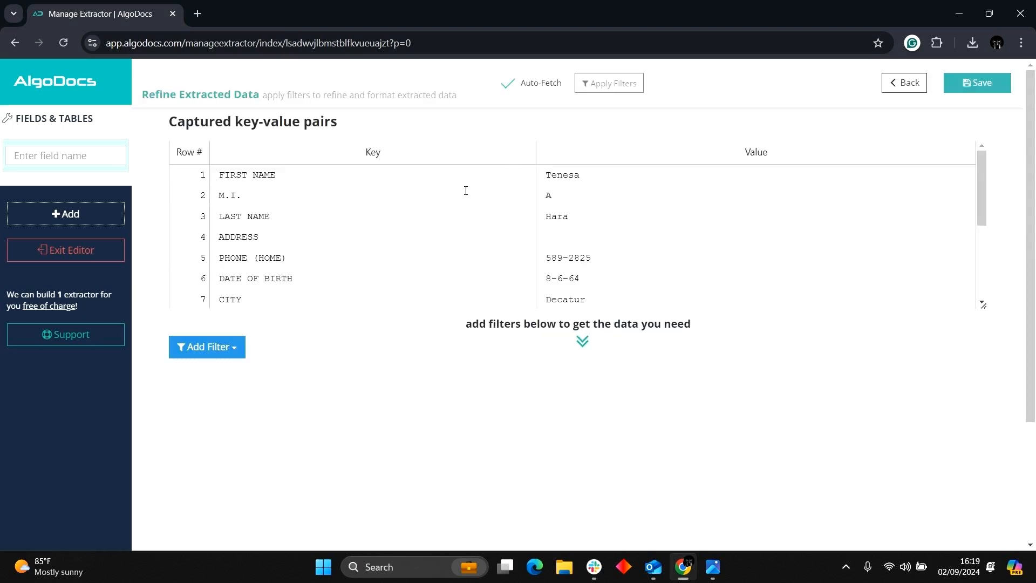
# - Compare the captured key-value pairs with the handwritten entries in the original Patient Form.png
pyautogui.scroll(-3, 460, 186)
pyautogui.scroll(4, 464, 190)
pyautogui.moveTo(713, 567)
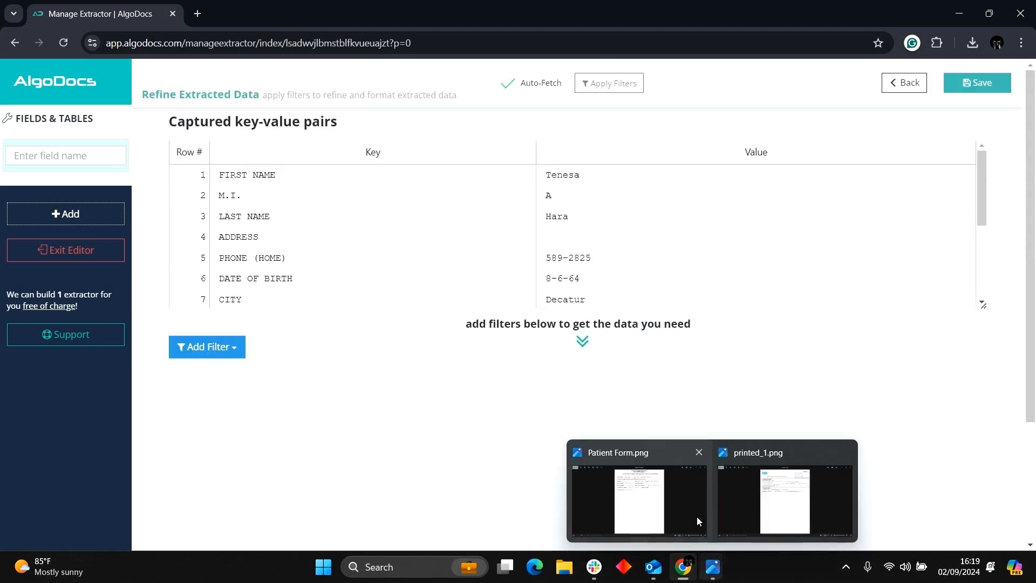
pyautogui.click(642, 487)
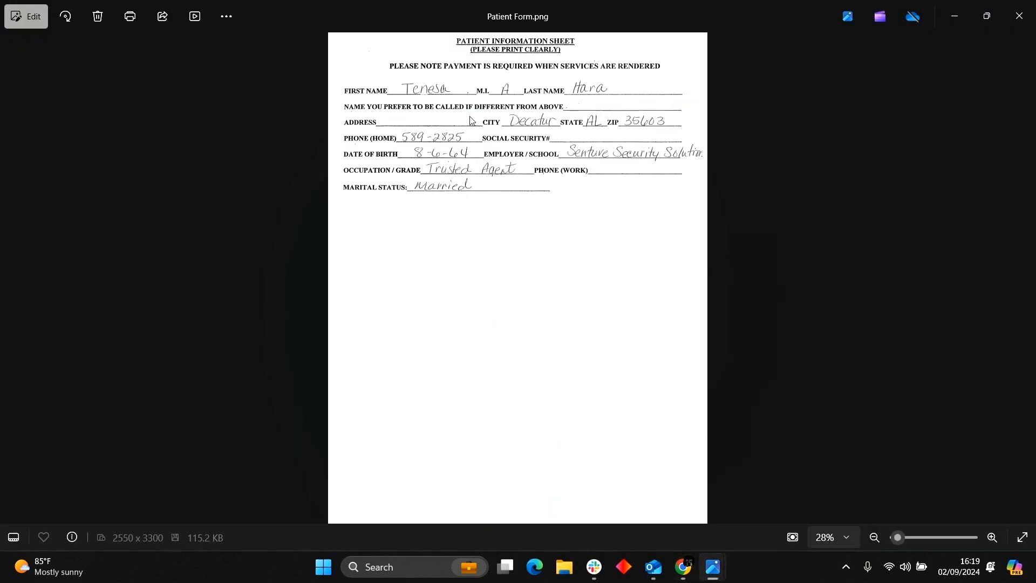
pyautogui.moveTo(684, 566)
pyautogui.click(648, 475)
pyautogui.scroll(-5, 340, 247)
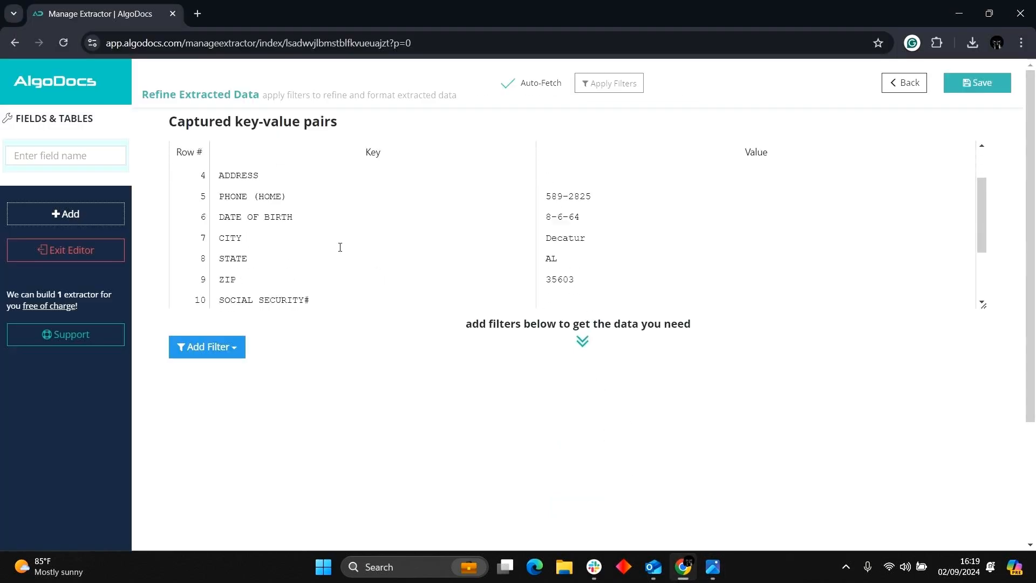
pyautogui.scroll(2, 302, 259)
pyautogui.scroll(-2, 268, 276)
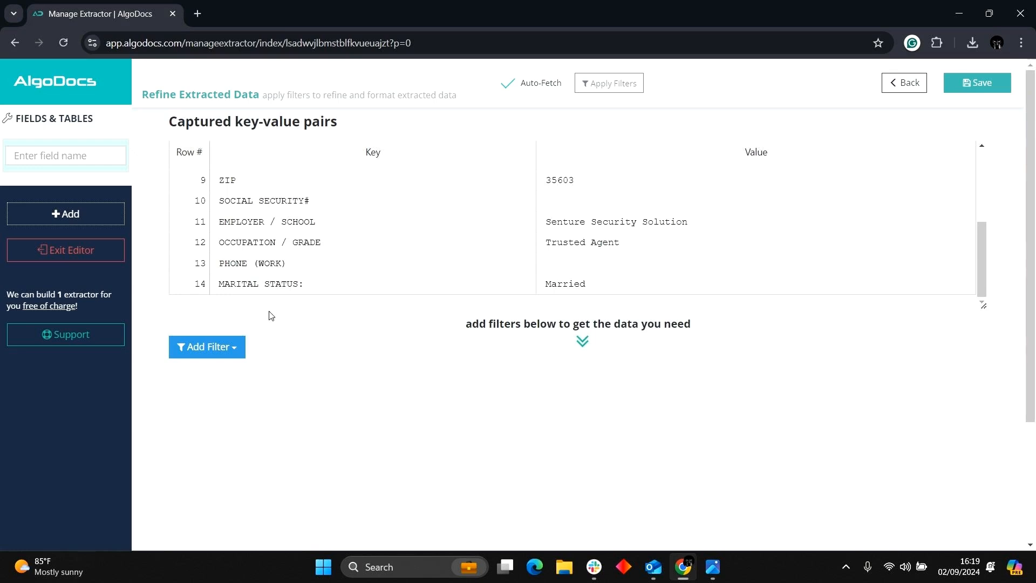
# - Add a Search & Replace filter that replaces ":" in column 1 with nothing
pyautogui.scroll(-1, 252, 328)
pyautogui.click(232, 282)
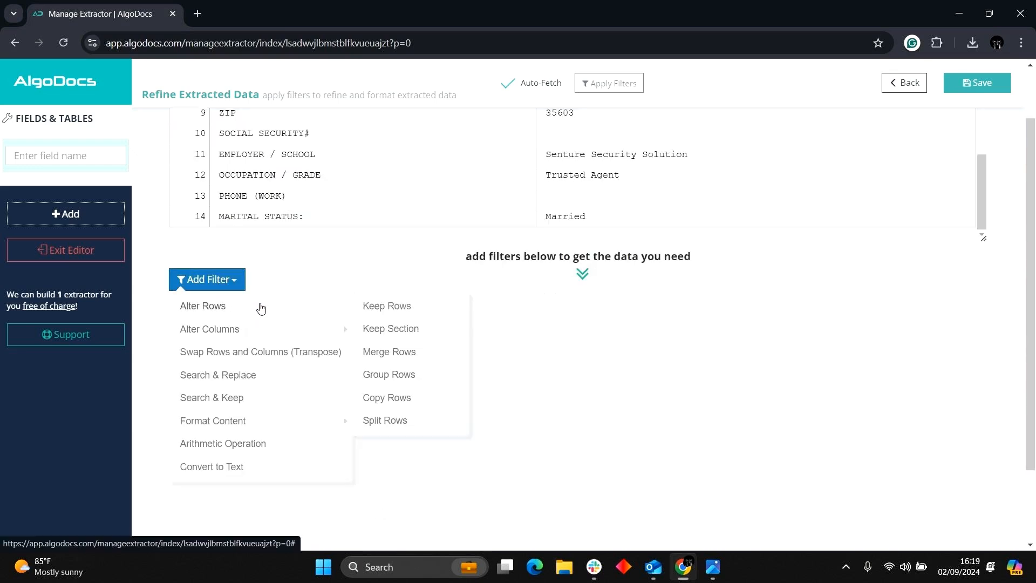
pyautogui.click(270, 376)
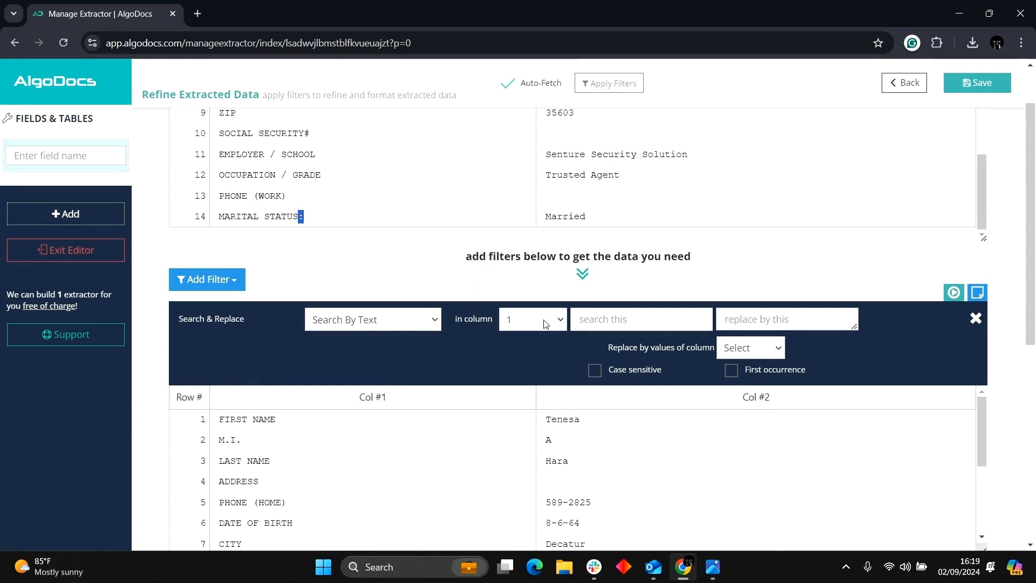
pyautogui.write(':')
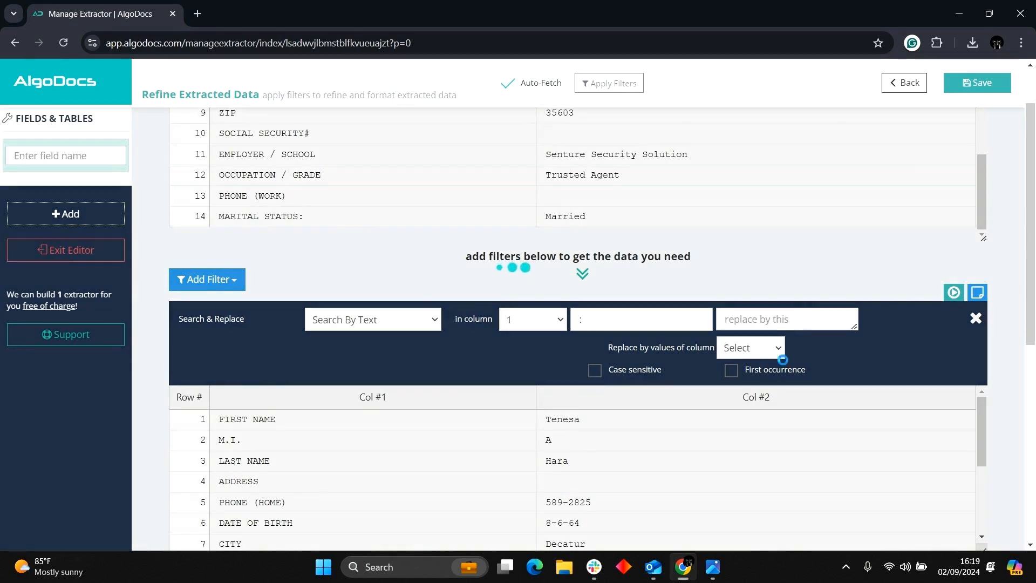
pyautogui.scroll(-2, 591, 384)
pyautogui.click(771, 181)
pyautogui.scroll(-3, 445, 331)
pyautogui.scroll(3, 444, 333)
# - Add a Swap Rows and Columns (Transpose) filter below the Search & Replace result
pyautogui.click(225, 447)
pyautogui.scroll(-4, 224, 446)
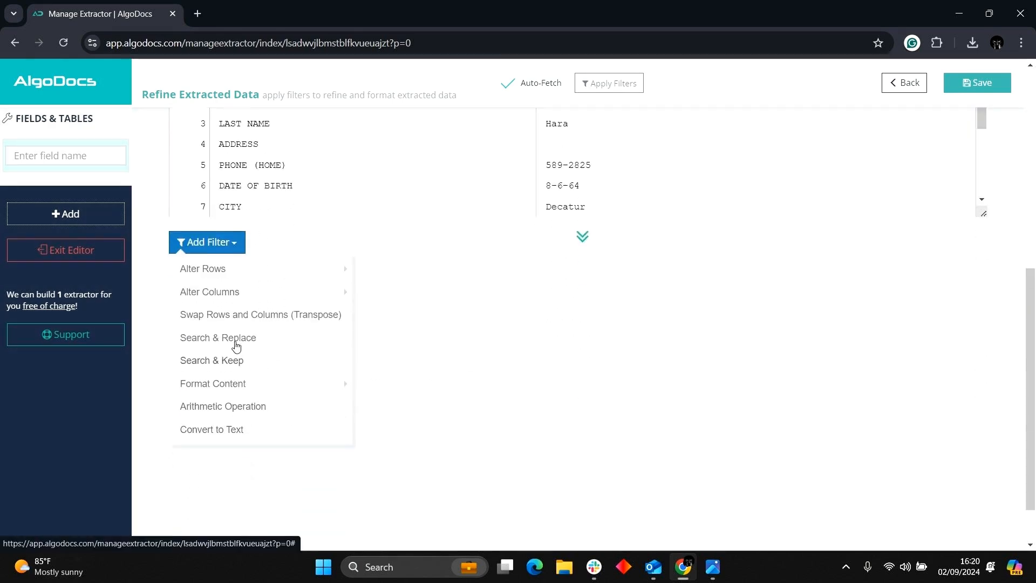
pyautogui.click(247, 318)
pyautogui.moveTo(486, 387); pyautogui.dragTo(463, 381)
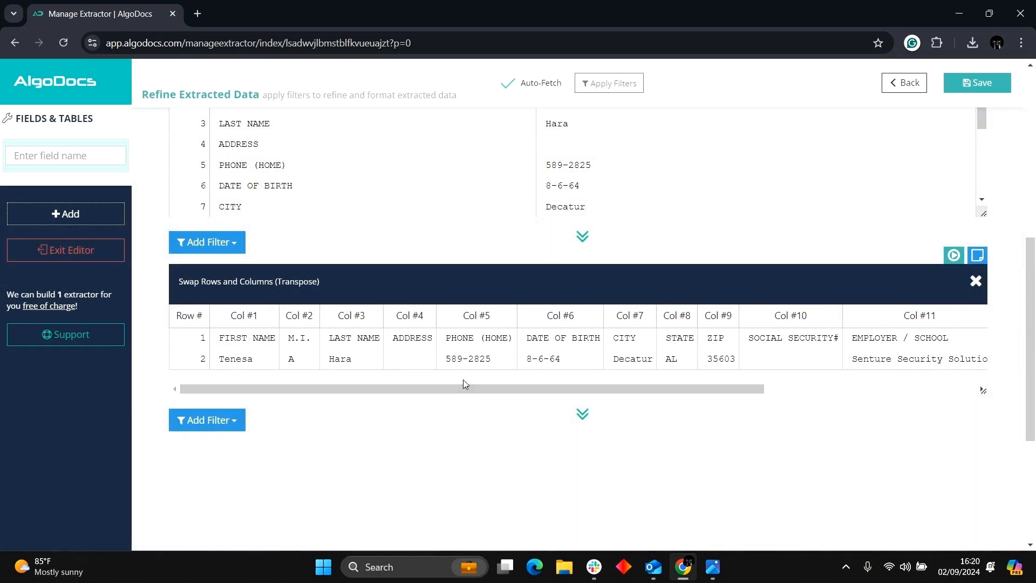
pyautogui.scroll(-3, 532, 324)
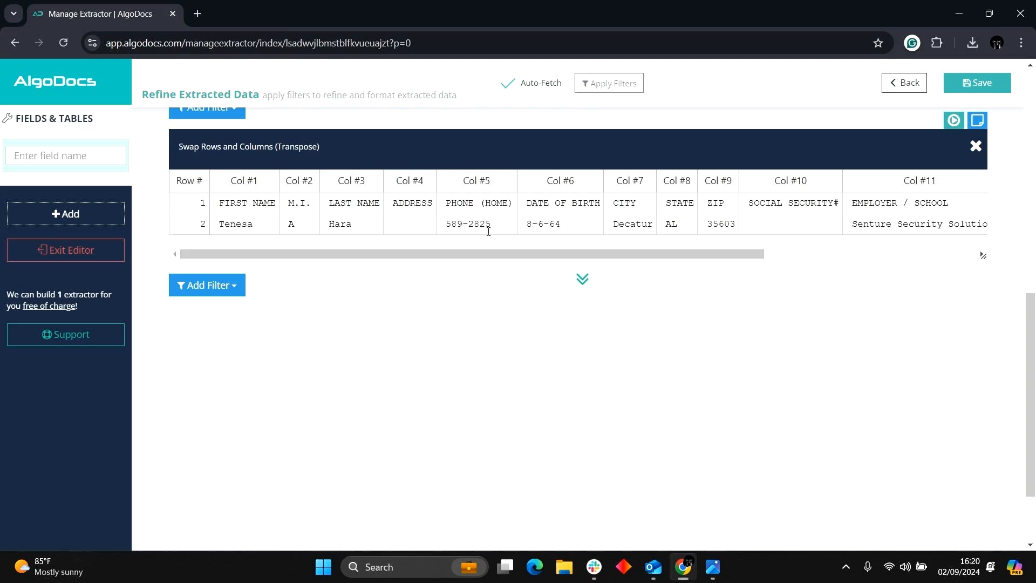
# - Name the new field "Fields" and save it in the extractor
pyautogui.click(51, 163)
pyautogui.write('Fields')
pyautogui.press('Return')
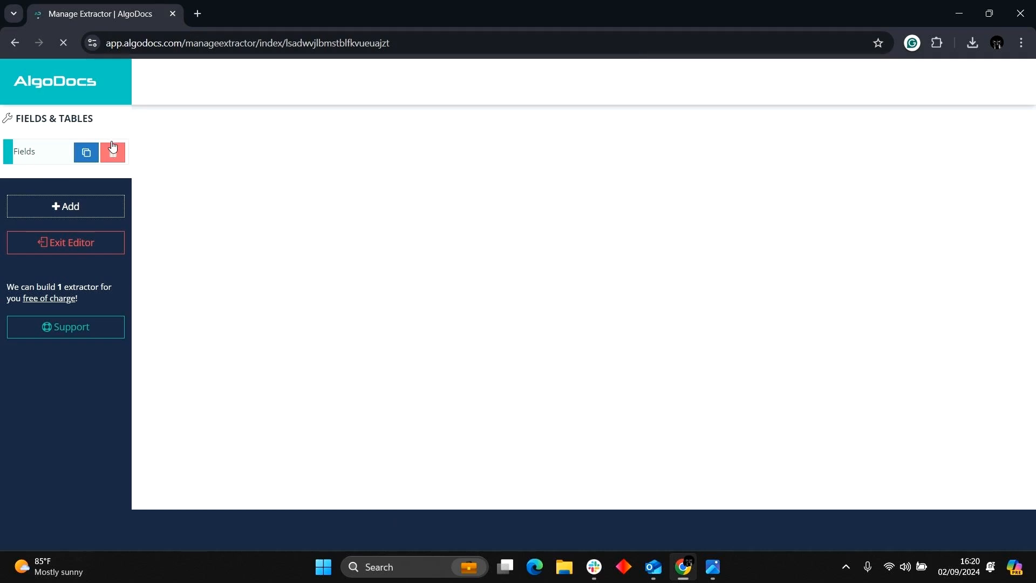
# - Open AlgoDocs in a new tab, show the extracted data of the Patient Form extractor, and check the extracted rows of Patient Form.png
pyautogui.rightClick(98, 75)
pyautogui.click(146, 89)
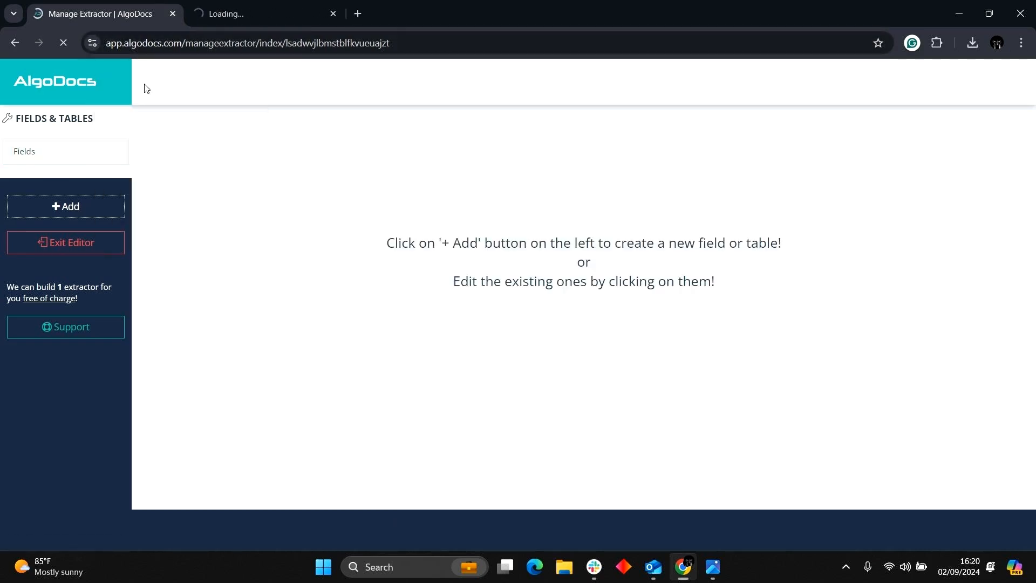
pyautogui.click(223, 14)
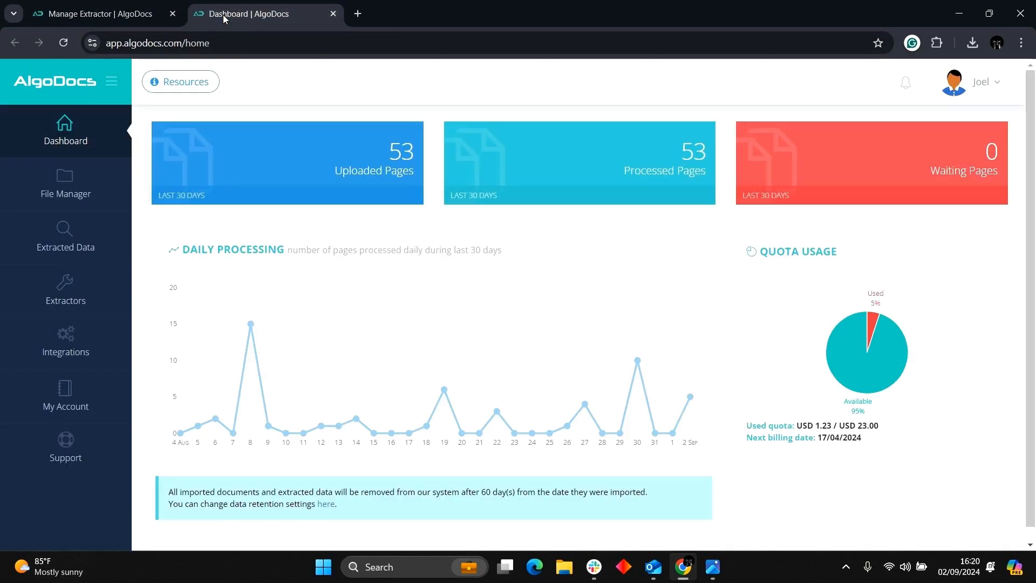
pyautogui.click(88, 226)
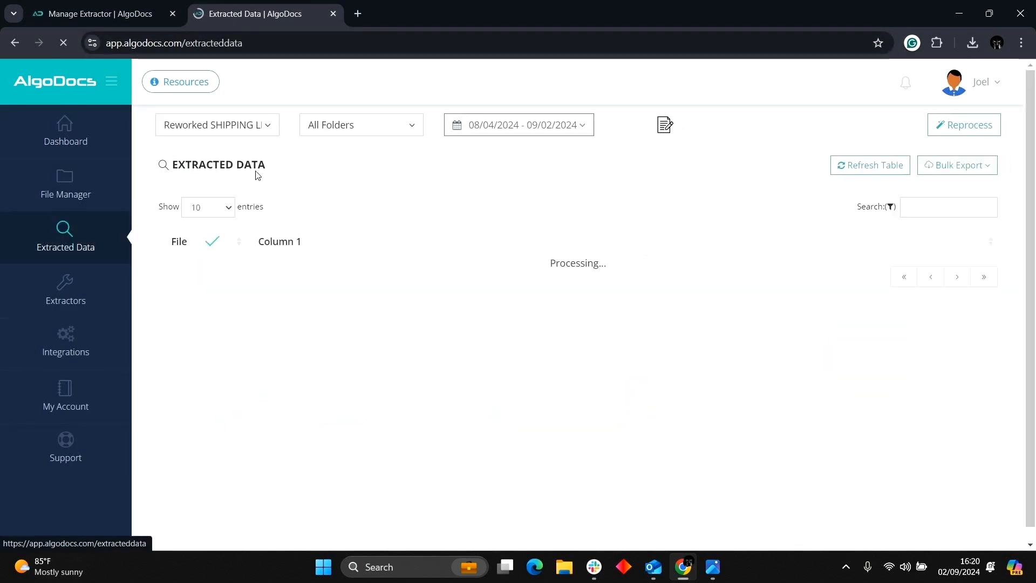
pyautogui.click(255, 133)
pyautogui.scroll(-5, 267, 303)
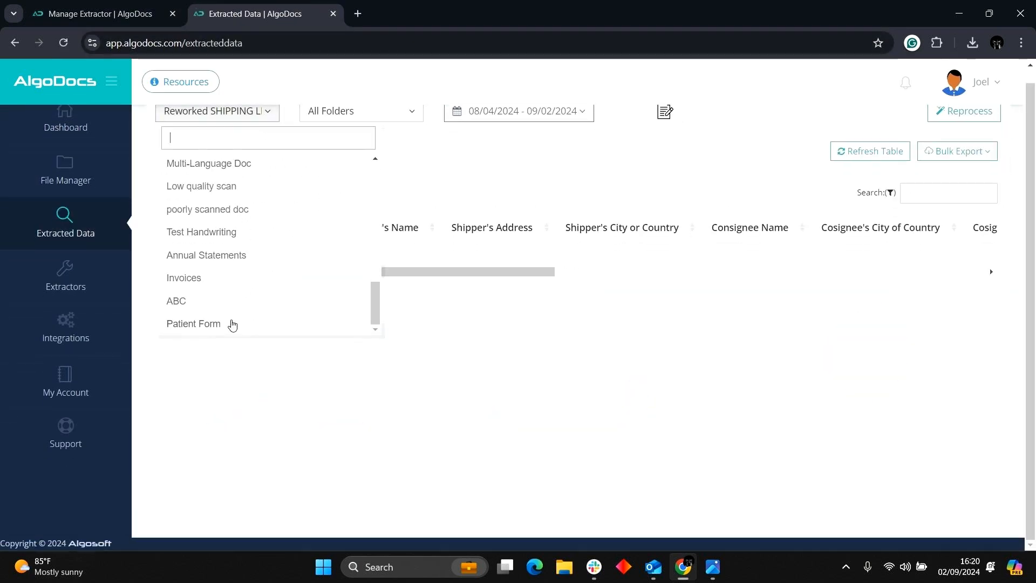
pyautogui.click(231, 324)
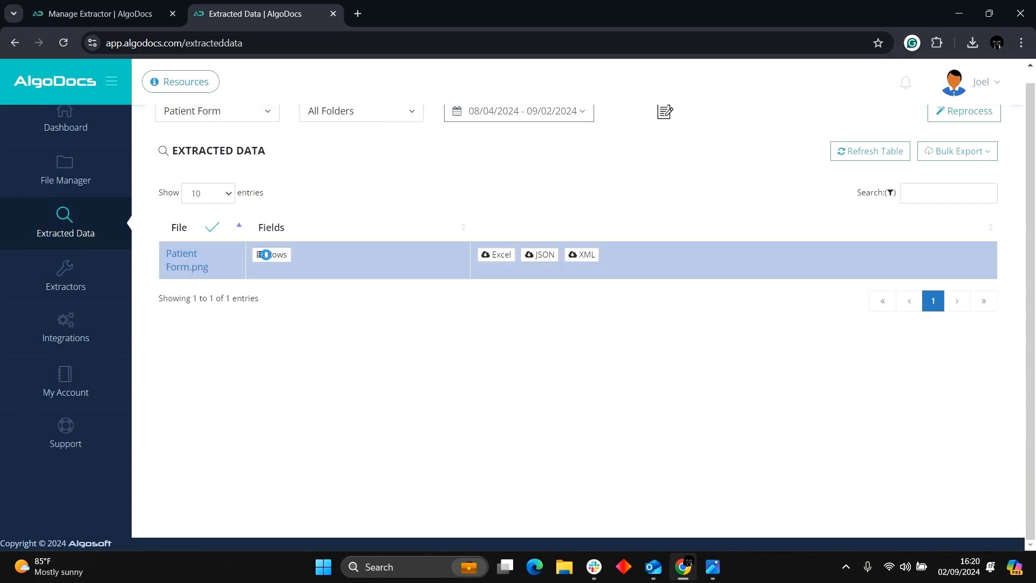
pyautogui.click(268, 255)
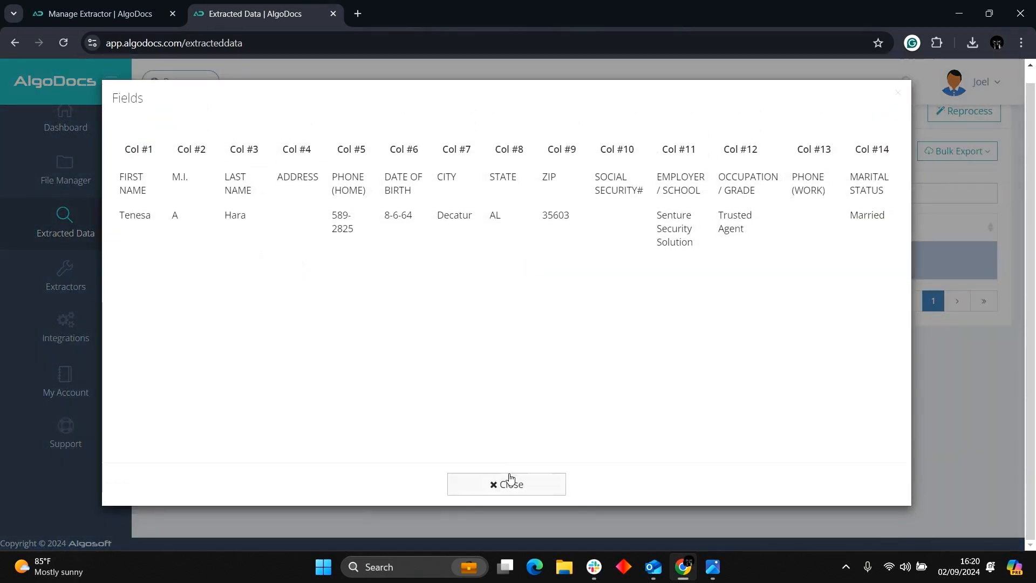
pyautogui.click(510, 483)
# - Export the Patient Form.png data to Excel, open the downloaded workbook, and widen column L to fit its OCCUPATION / GRADE heading
pyautogui.click(493, 256)
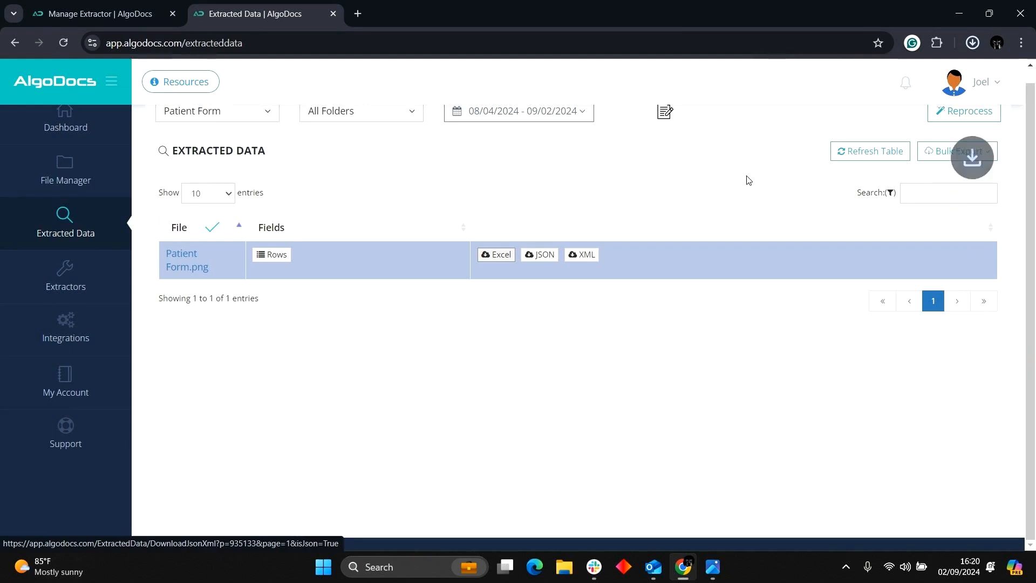
pyautogui.click(961, 75)
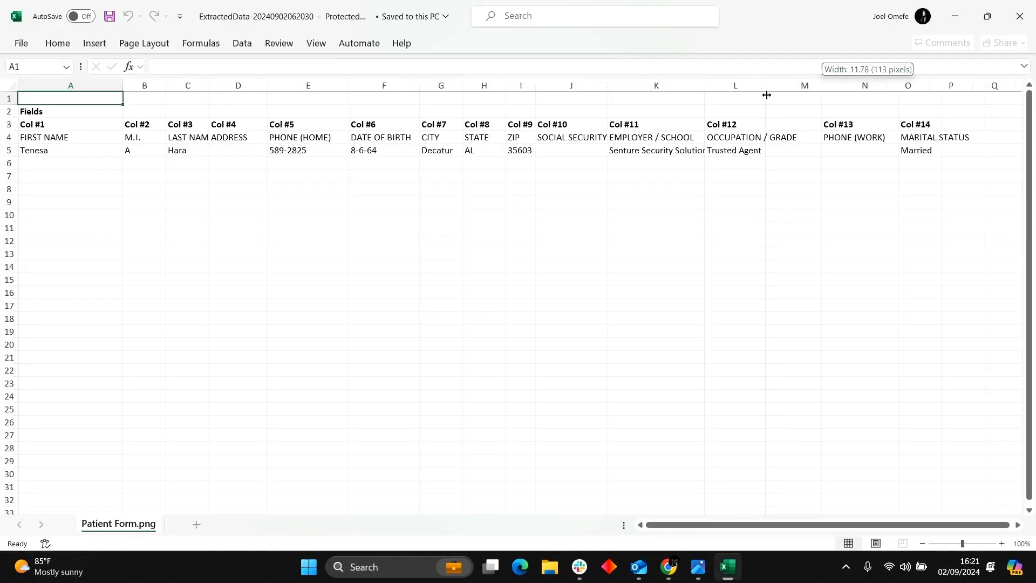
pyautogui.moveTo(767, 95); pyautogui.dragTo(808, 95)
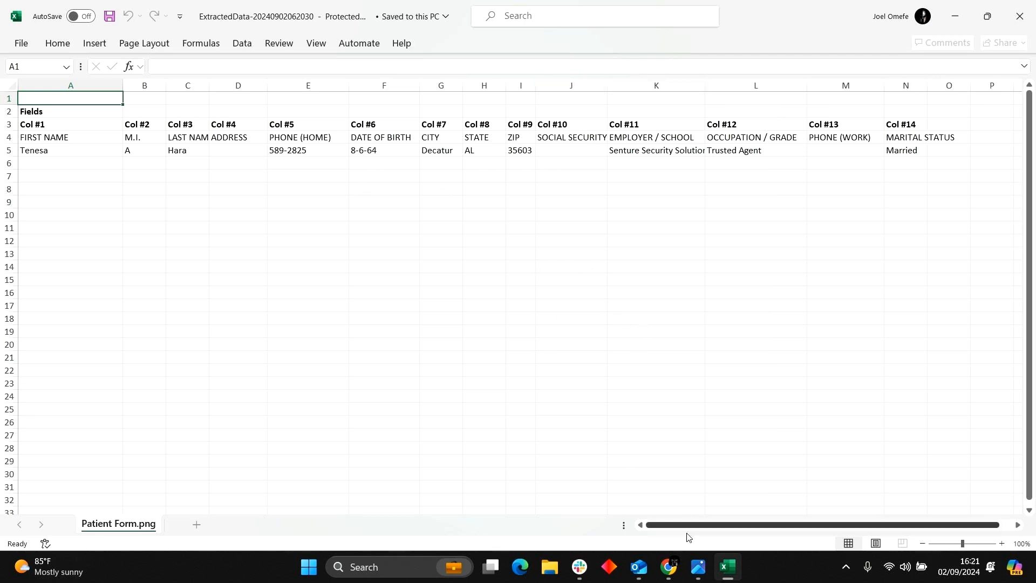
# - Switch back to AlgoDocs, open the extractors list in a new tab, and open the settings of the Patient Form extractor
pyautogui.click(669, 567)
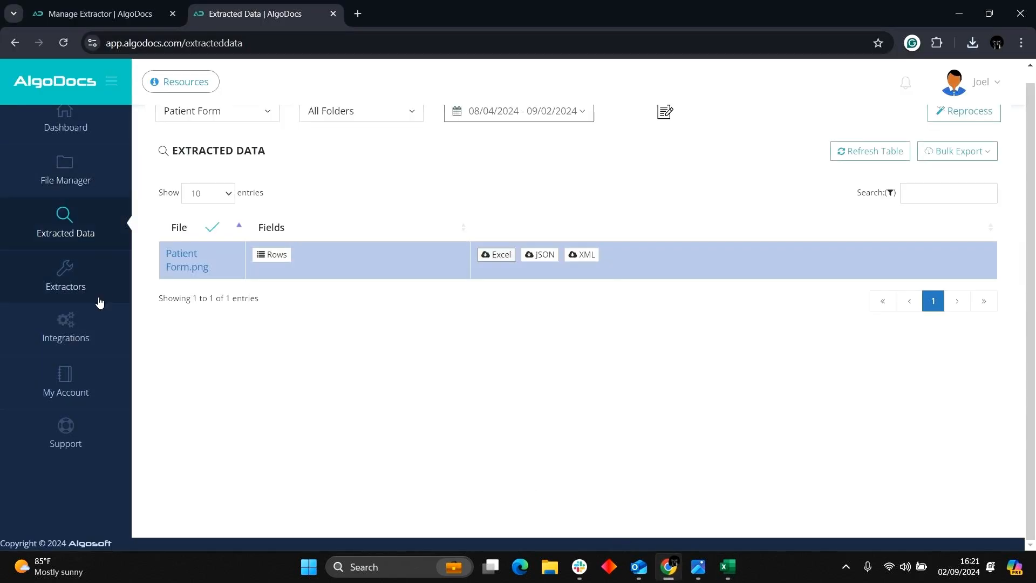
pyautogui.rightClick(74, 294)
pyautogui.click(124, 304)
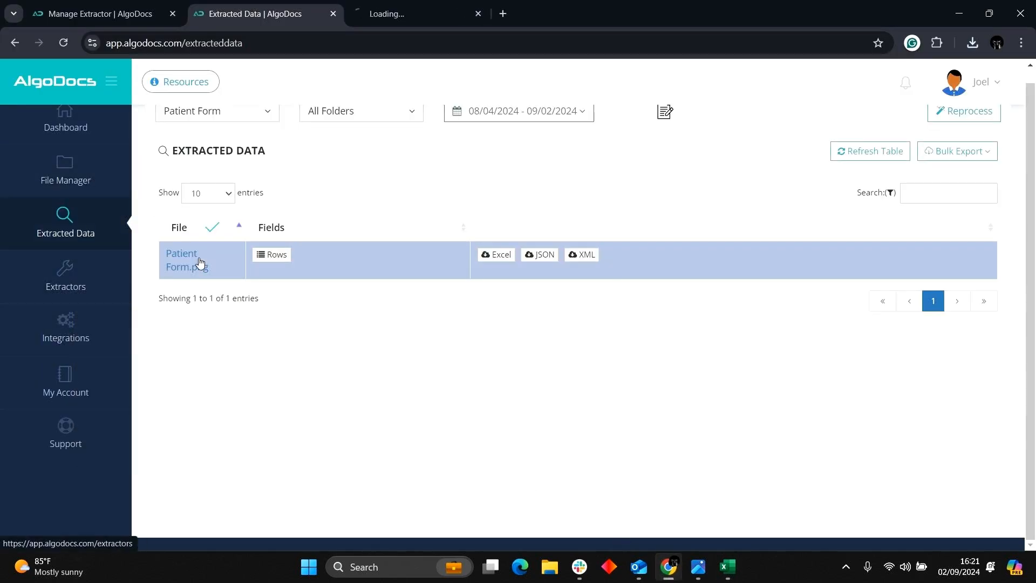
pyautogui.click(420, 20)
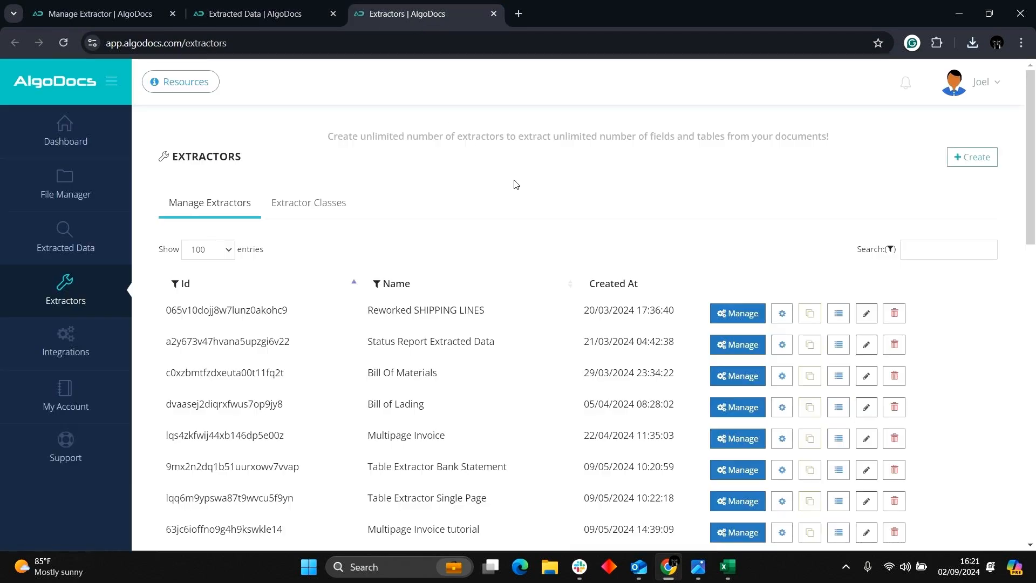
pyautogui.scroll(-15, 514, 183)
pyautogui.click(778, 400)
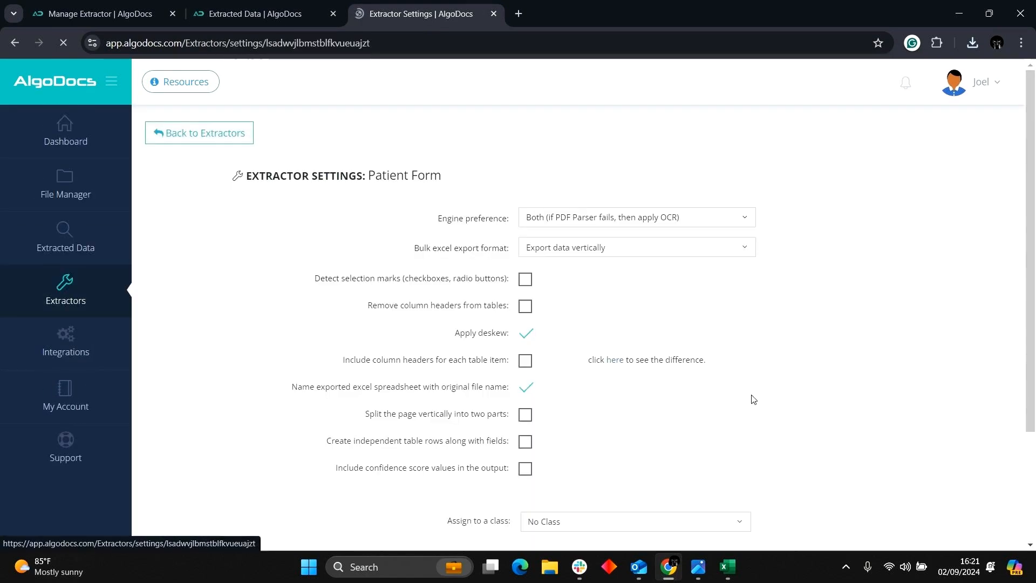
# - Enable removing column headers from tables for the Patient Form extractor and save the settings
pyautogui.scroll(-1, 514, 270)
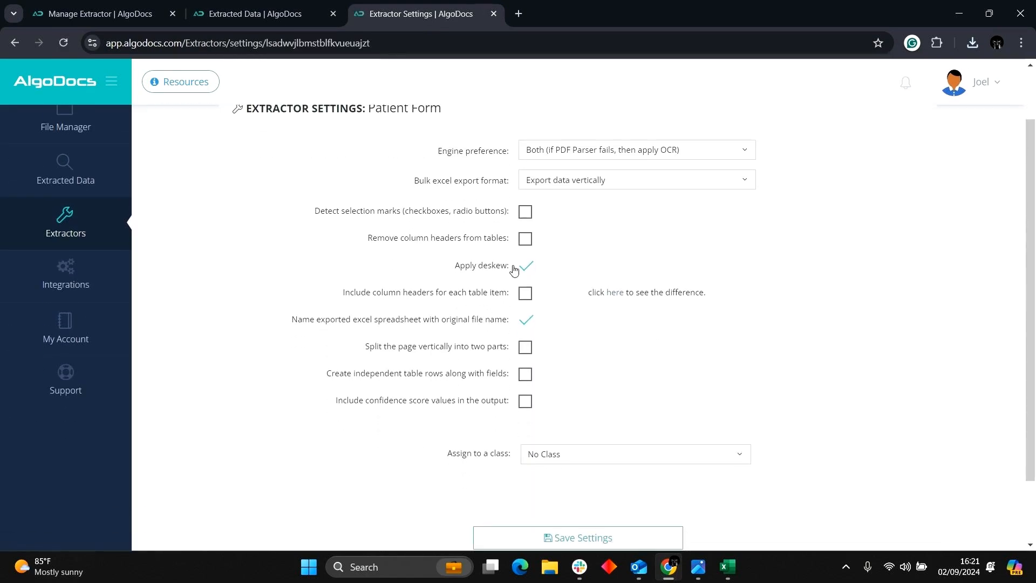
pyautogui.click(526, 239)
pyautogui.scroll(-3, 594, 324)
pyautogui.click(559, 457)
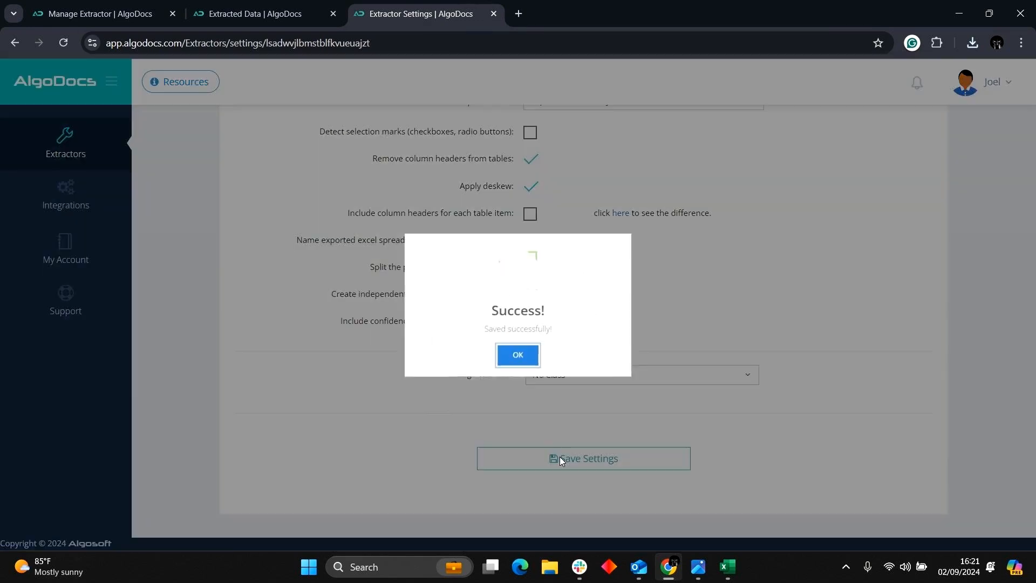
pyautogui.click(510, 351)
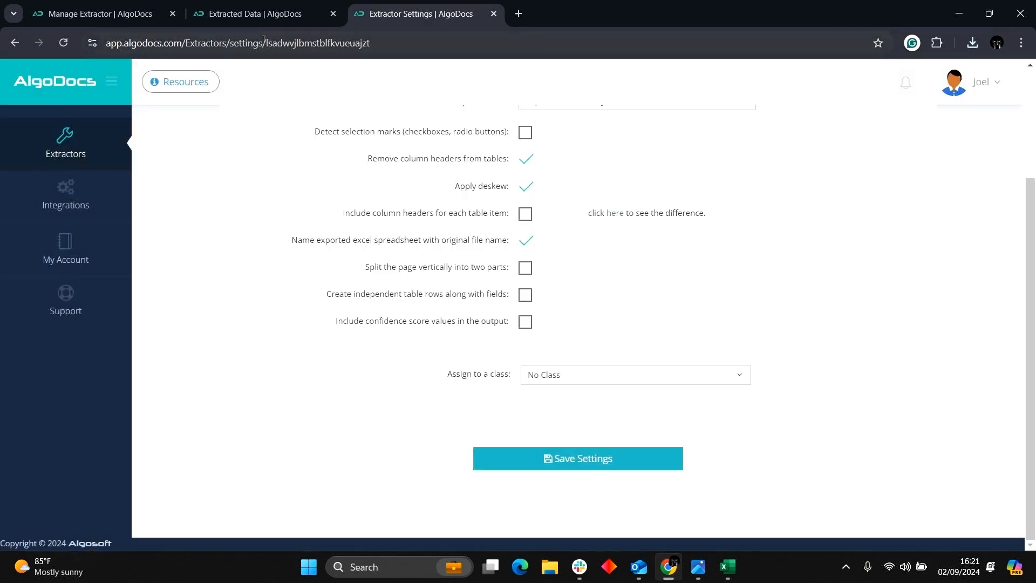
# - Refresh the extracted data table and check the extracted rows of Patient Form.png
pyautogui.click(250, 15)
pyautogui.click(856, 156)
pyautogui.click(279, 256)
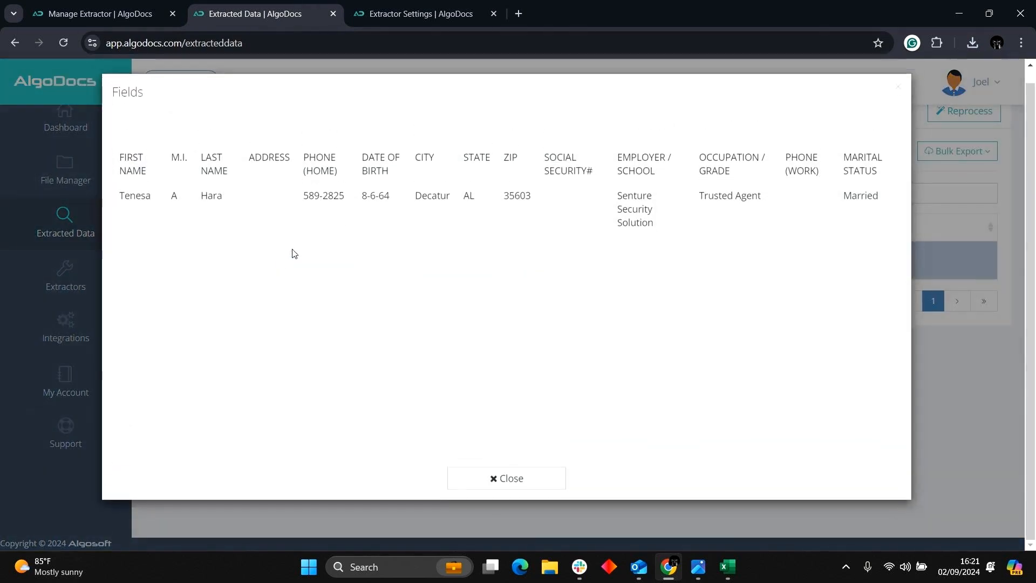
pyautogui.click(559, 482)
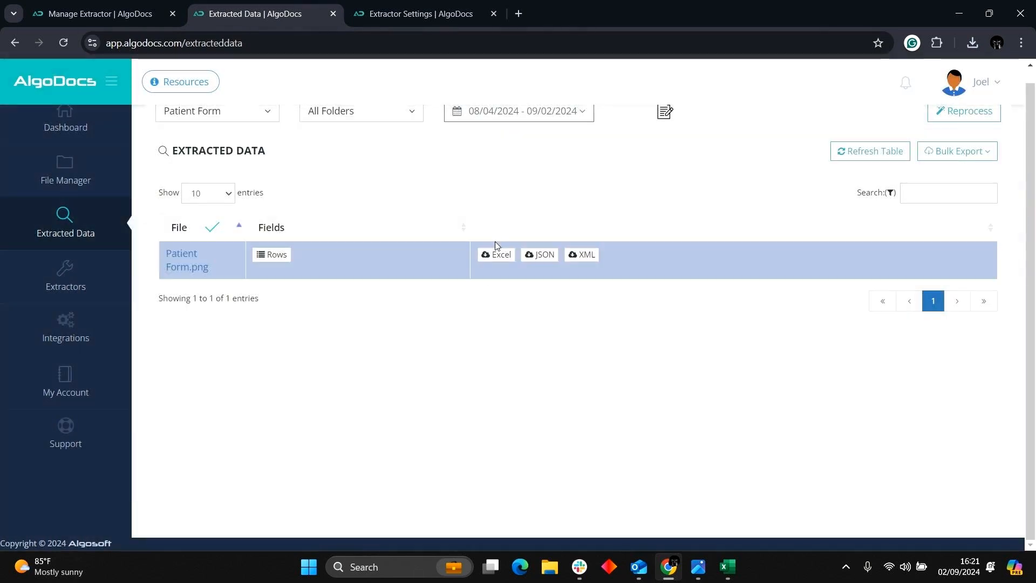
# - Export the Patient Form.png data to Excel and open the downloaded workbook
pyautogui.click(496, 254)
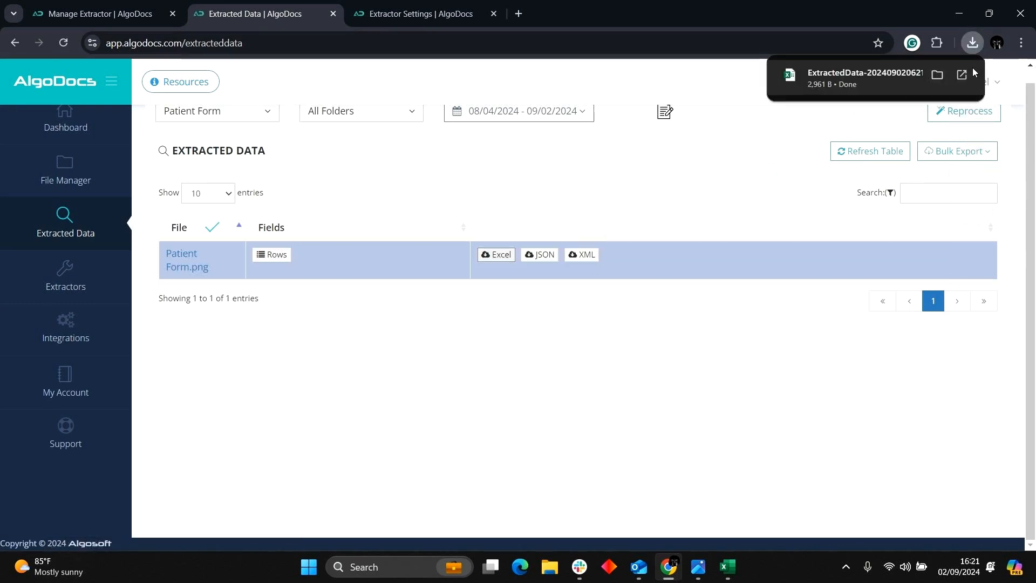
pyautogui.click(963, 74)
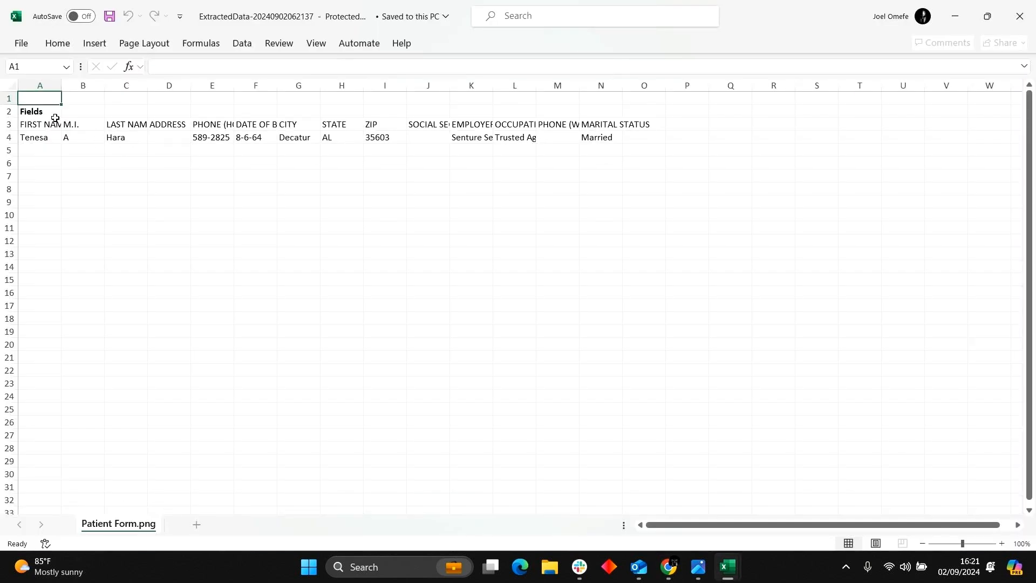
# - Return to the Fields editor of the Patient Form extractor in AlgoDocs and remove the Swap Rows and Columns (Transpose) filter
pyautogui.click(669, 567)
pyautogui.click(99, 14)
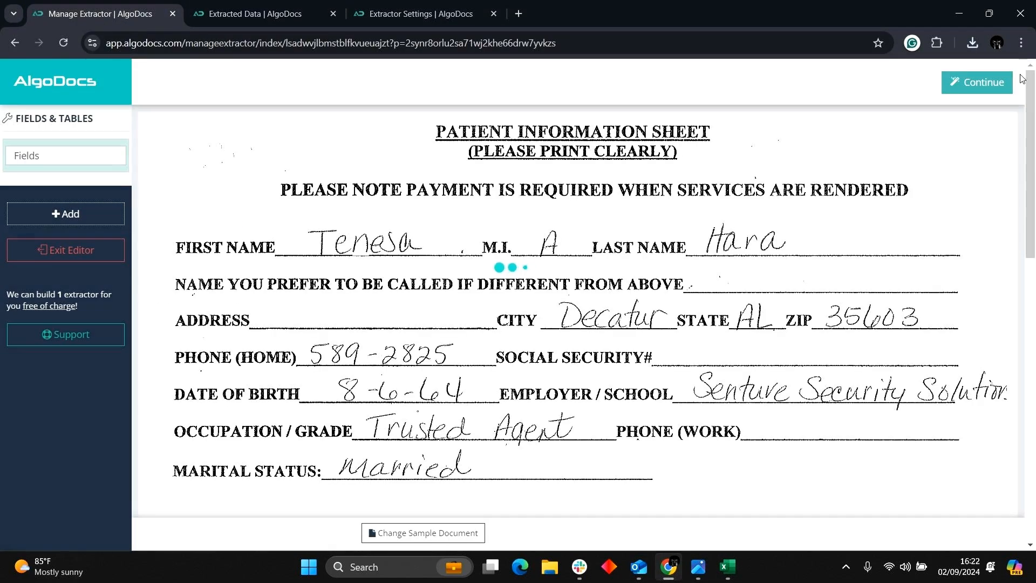
pyautogui.click(1003, 88)
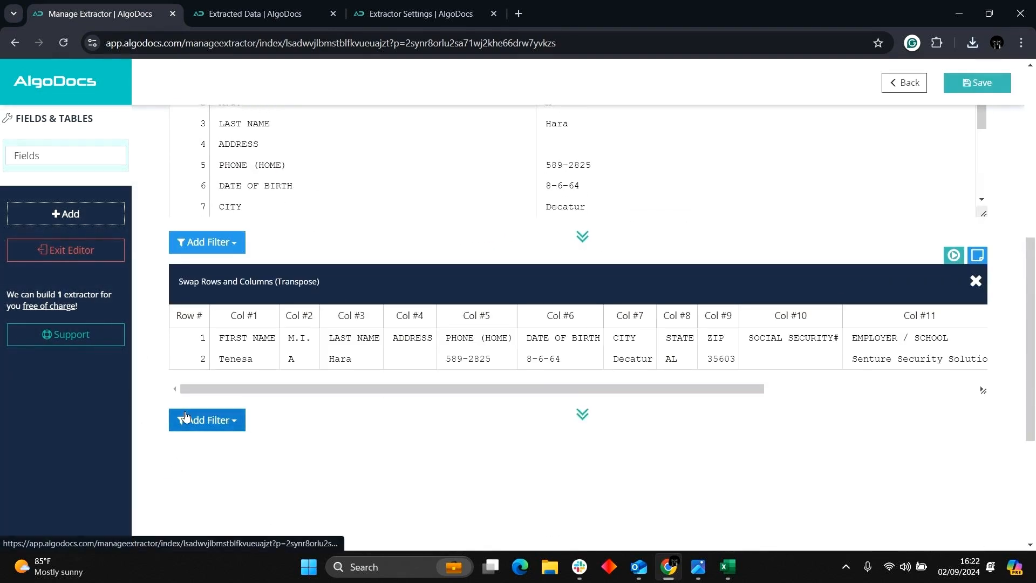
pyautogui.click(976, 282)
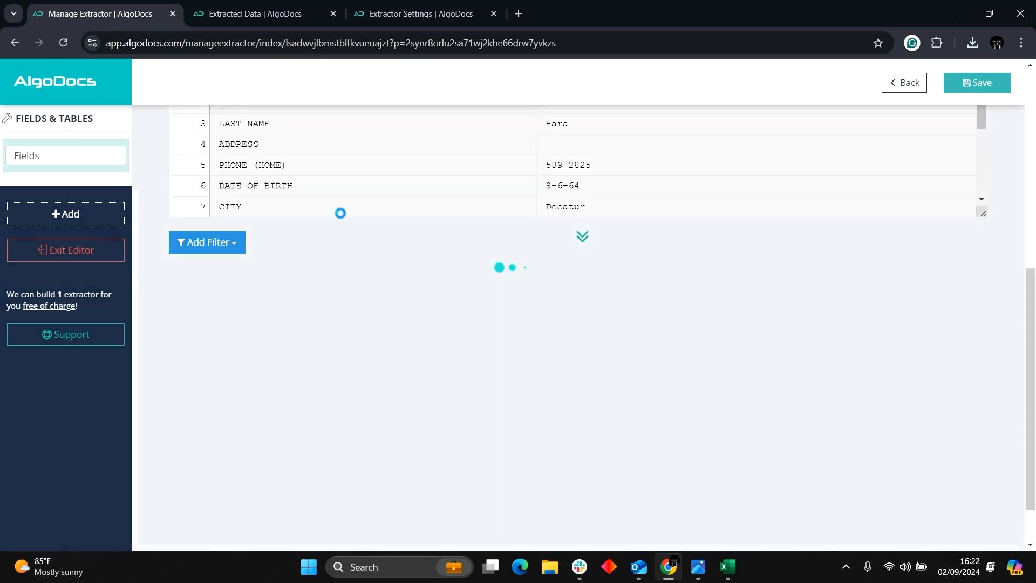
# - Add a Set Column Headers filter below the Search & Replace result
pyautogui.scroll(-2, 424, 316)
pyautogui.scroll(4, 423, 316)
pyautogui.scroll(-2, 423, 317)
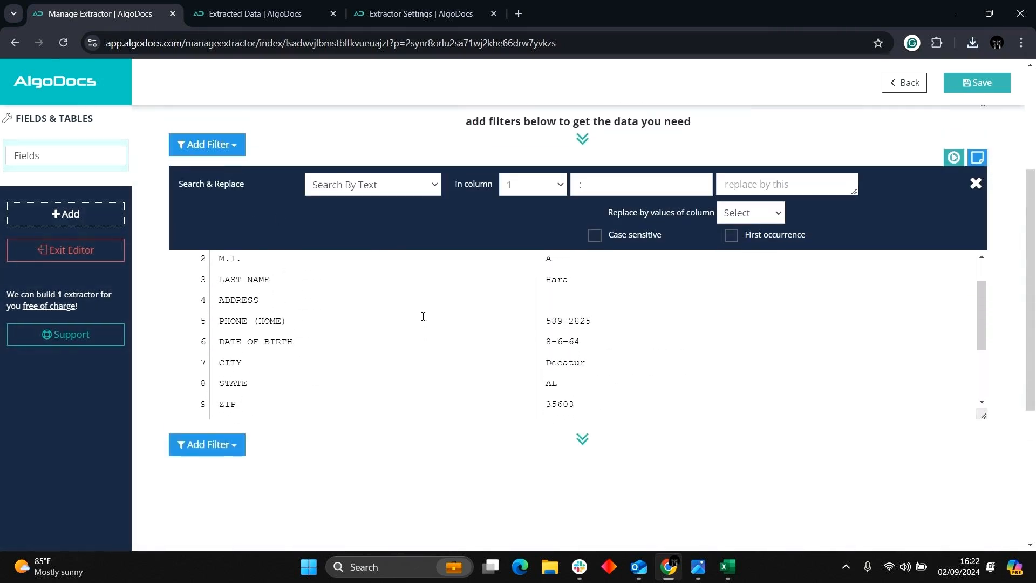
pyautogui.scroll(3, 414, 331)
pyautogui.scroll(-1, 254, 447)
pyautogui.scroll(-2, 254, 447)
pyautogui.click(213, 313)
pyautogui.scroll(-2, 213, 313)
pyautogui.moveTo(227, 232)
pyautogui.click(425, 441)
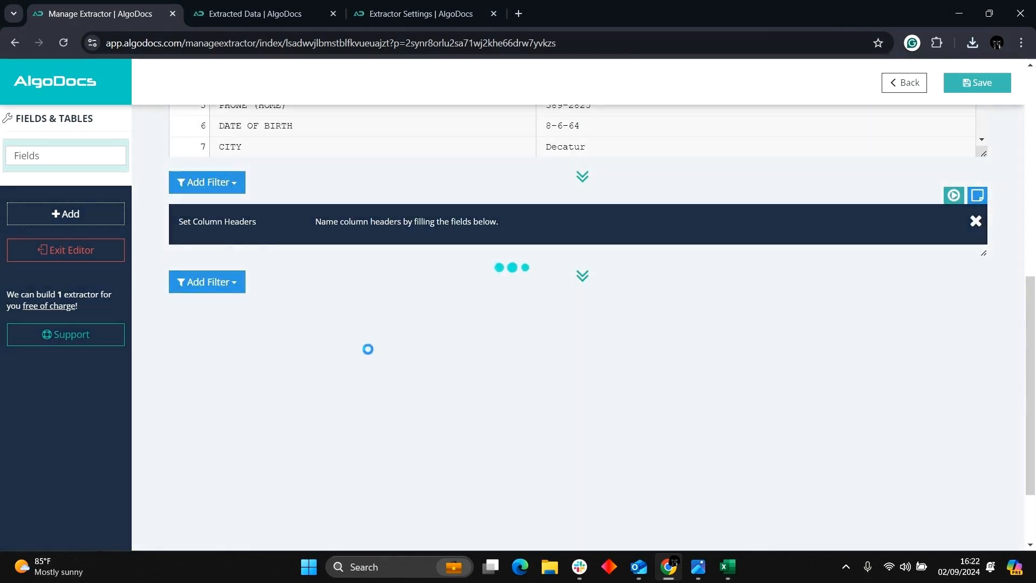
# - Name the two column headers "Keys" and "Values" and save the Fields field
pyautogui.scroll(1, 335, 301)
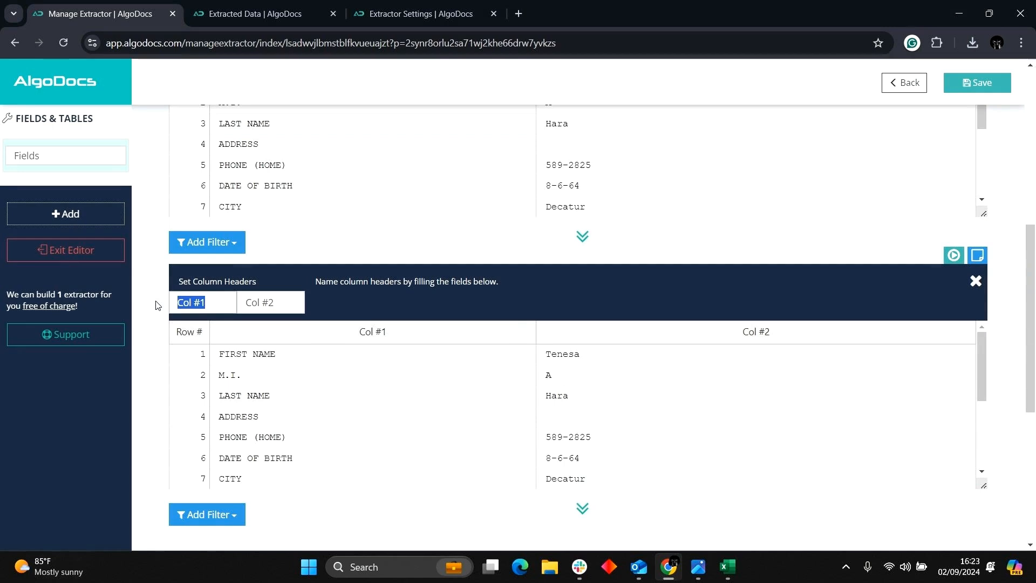
pyautogui.write('Keys')
pyautogui.moveTo(278, 304); pyautogui.dragTo(248, 308)
pyautogui.write('Values')
pyautogui.click(706, 321)
pyautogui.click(998, 88)
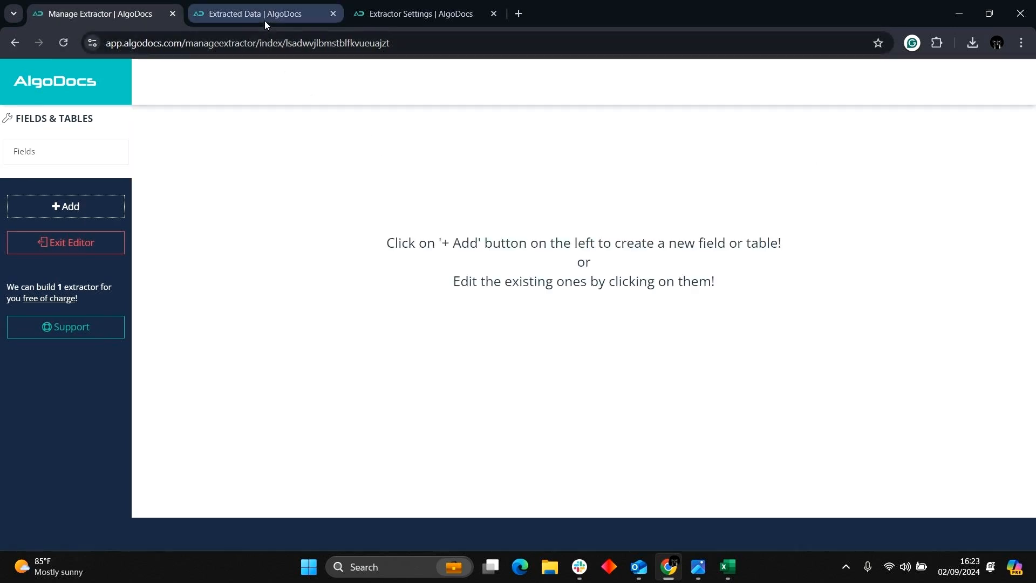
# - Refresh the extracted data table and check how the rows of Patient Form.png are laid out
pyautogui.click(265, 19)
pyautogui.click(864, 154)
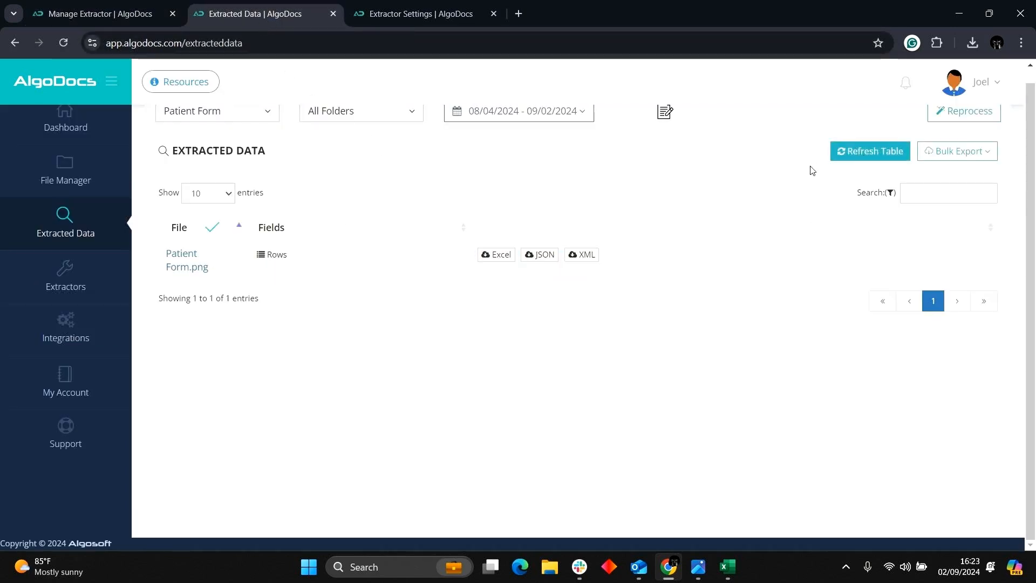
pyautogui.click(275, 258)
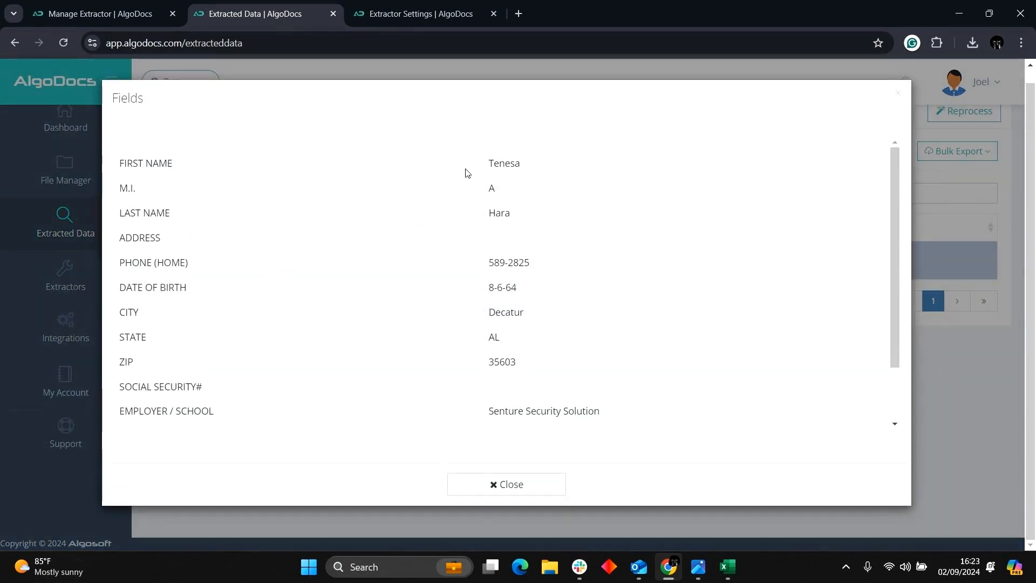
pyautogui.click(495, 483)
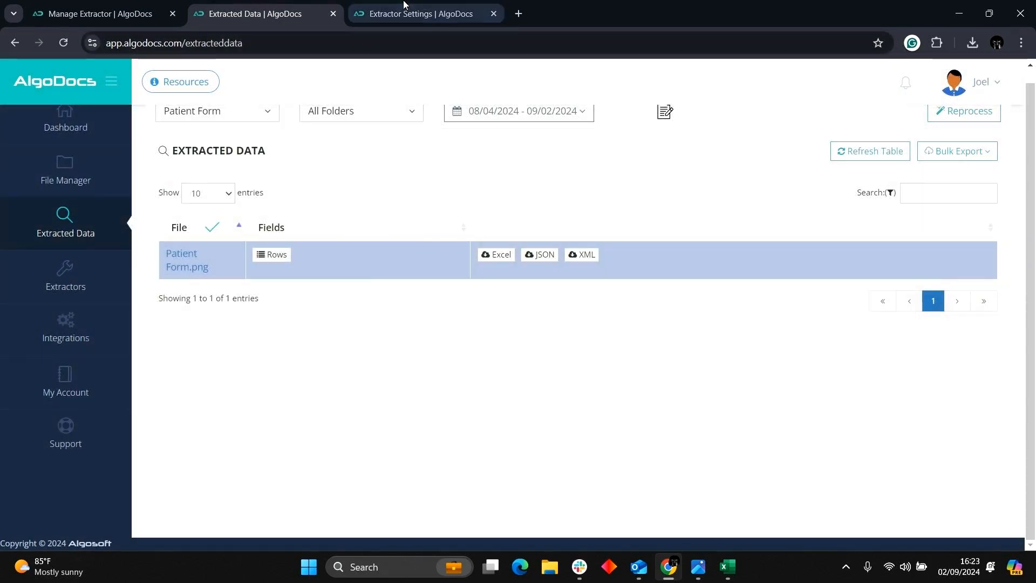
# - Disable removing column headers from tables in the Patient Form extractor settings and save them
pyautogui.click(421, 13)
pyautogui.click(524, 158)
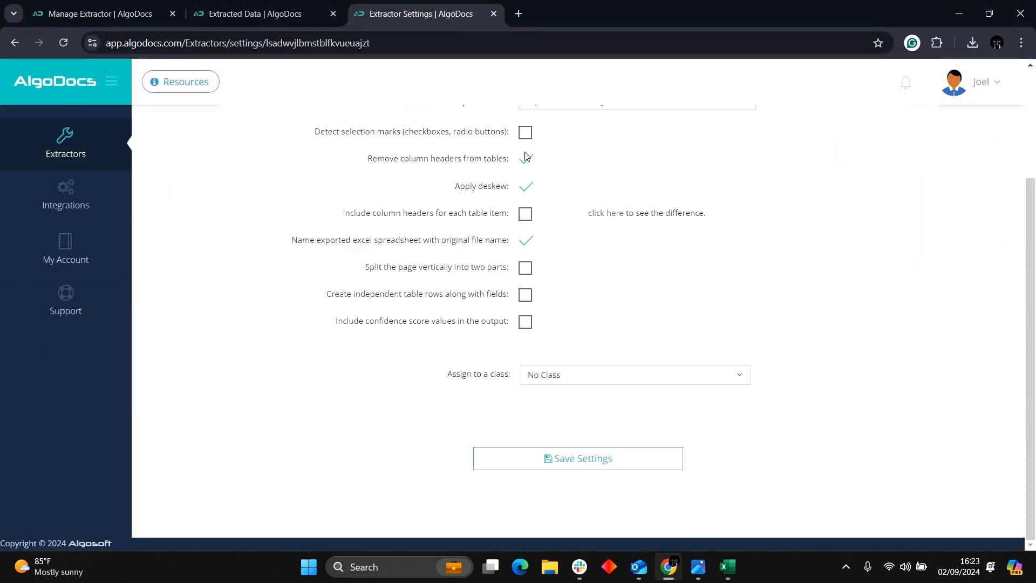
pyautogui.click(588, 460)
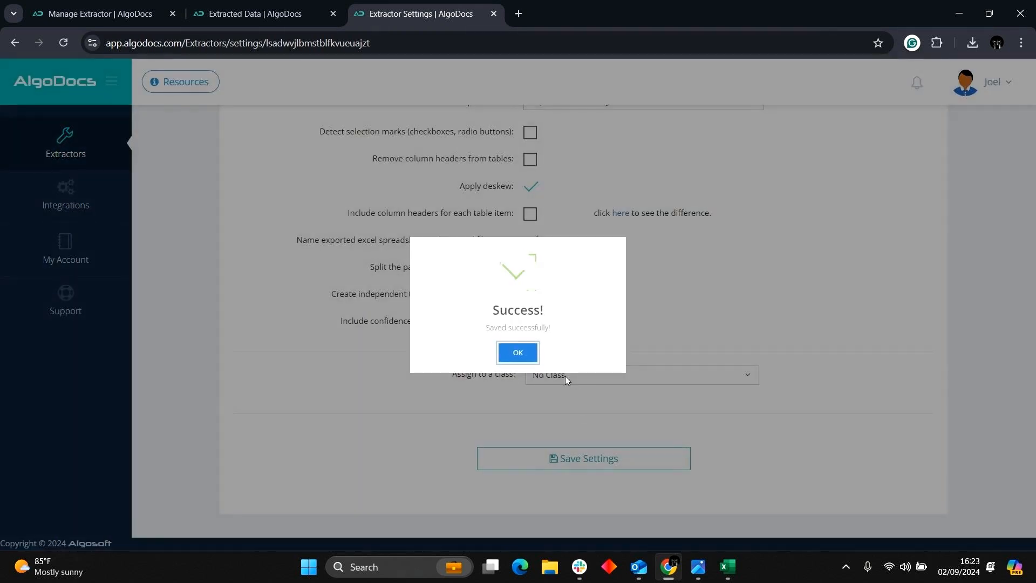
pyautogui.click(518, 352)
# - Check the column headers in the extracted rows of Patient Form.png
pyautogui.click(238, 14)
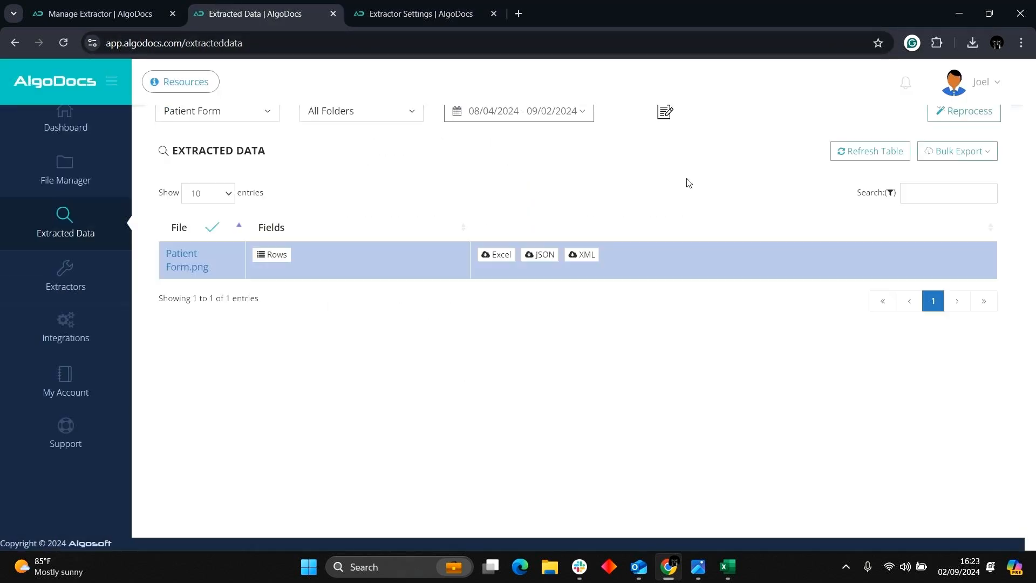
pyautogui.click(272, 254)
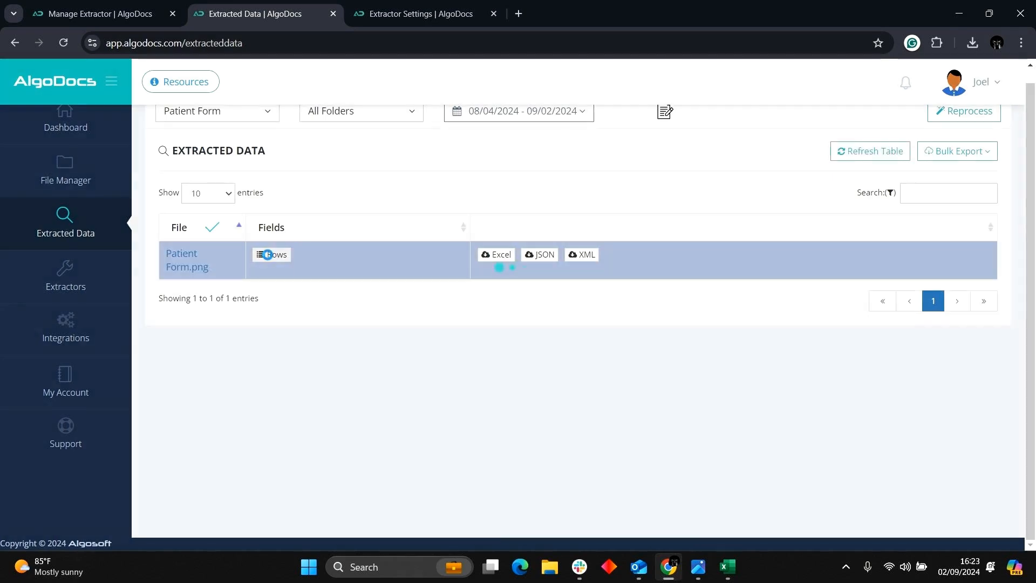
pyautogui.click(526, 469)
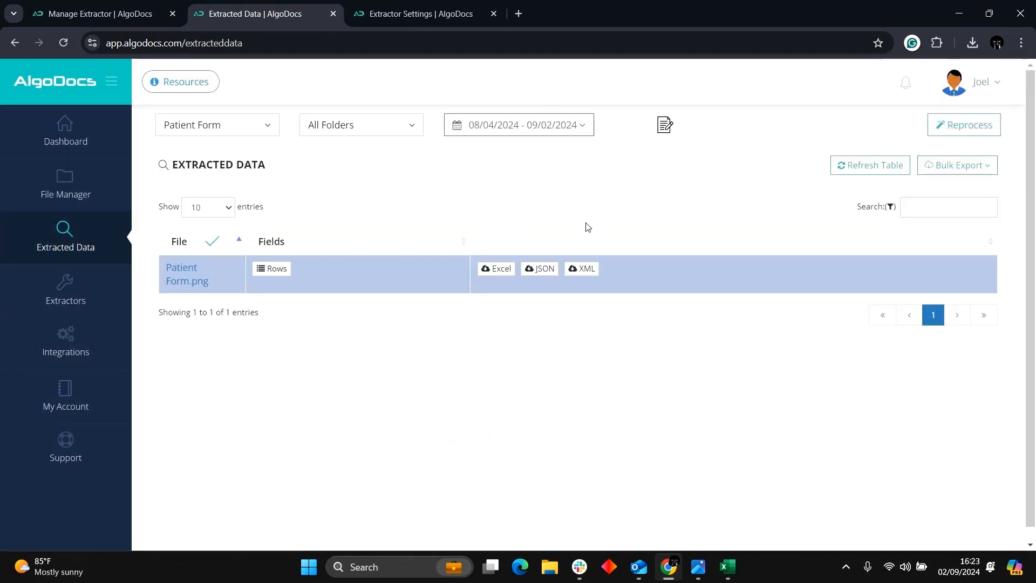
# - Export the Patient Form.png data with its column headers to Excel and open the downloaded workbook
pyautogui.click(502, 270)
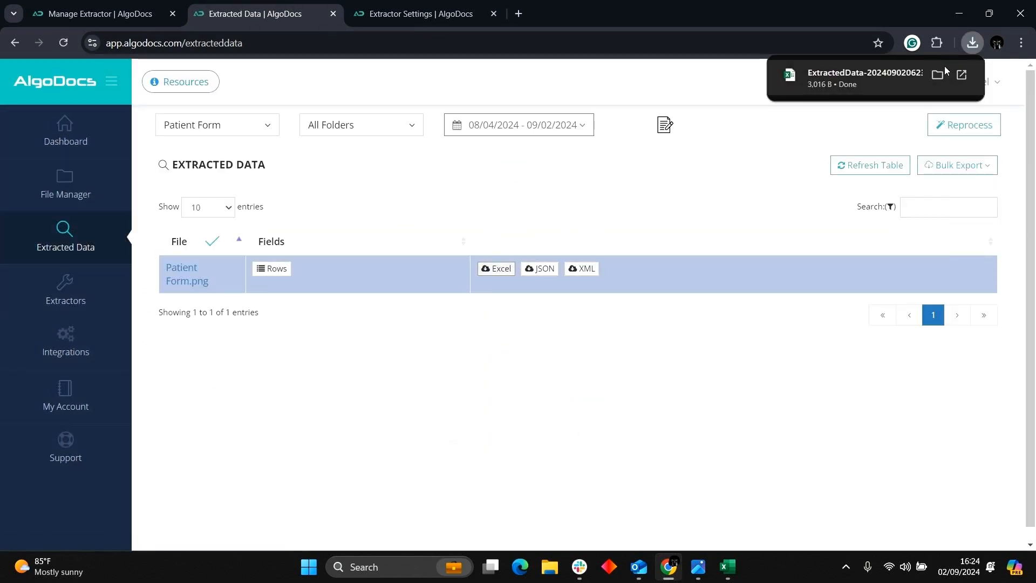
pyautogui.click(961, 75)
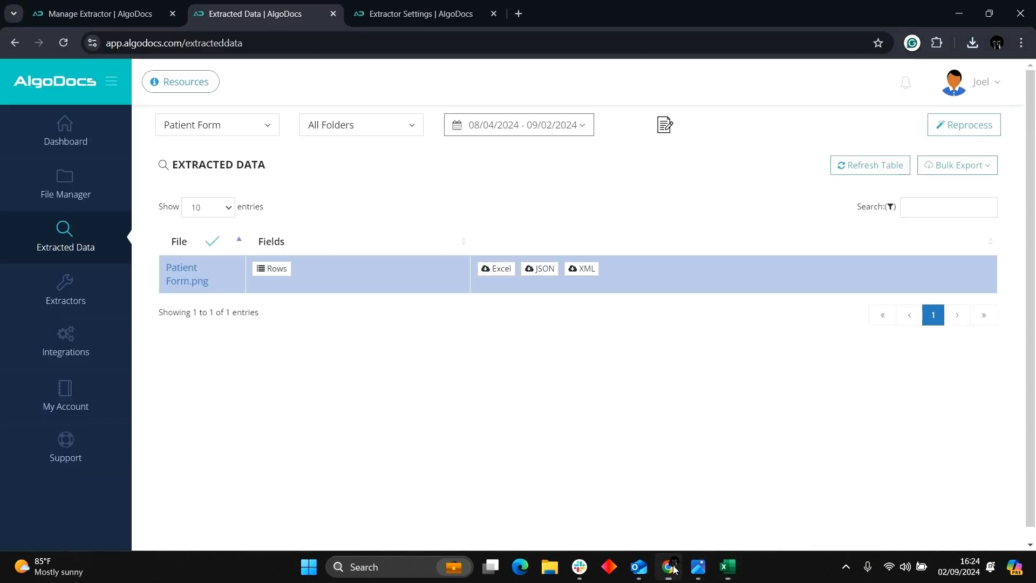
# - Switch back to AlgoDocs, exit the Patient Form extractor editor, and close the Extractor Settings tab
pyautogui.click(669, 567)
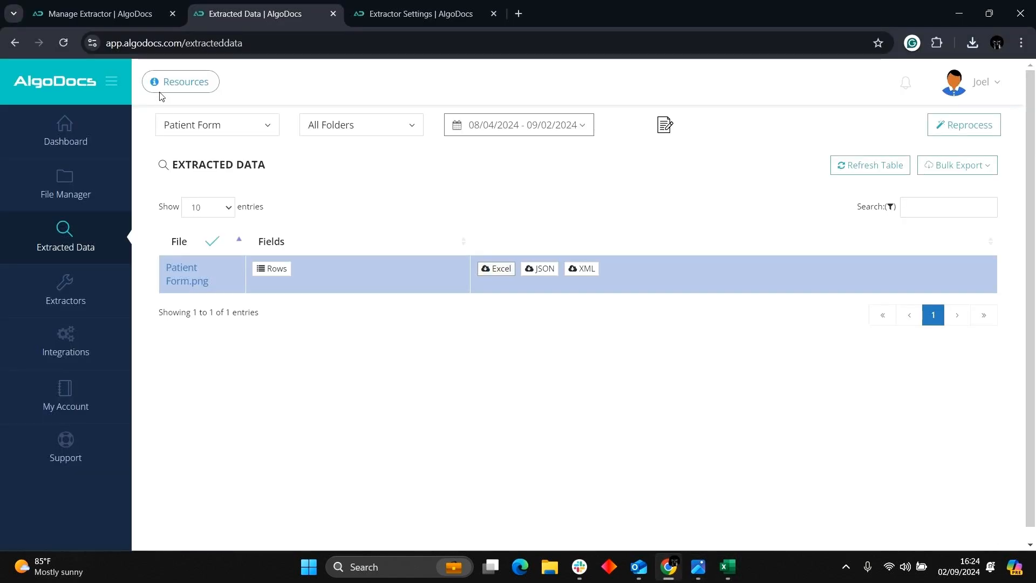
pyautogui.click(122, 17)
pyautogui.click(81, 235)
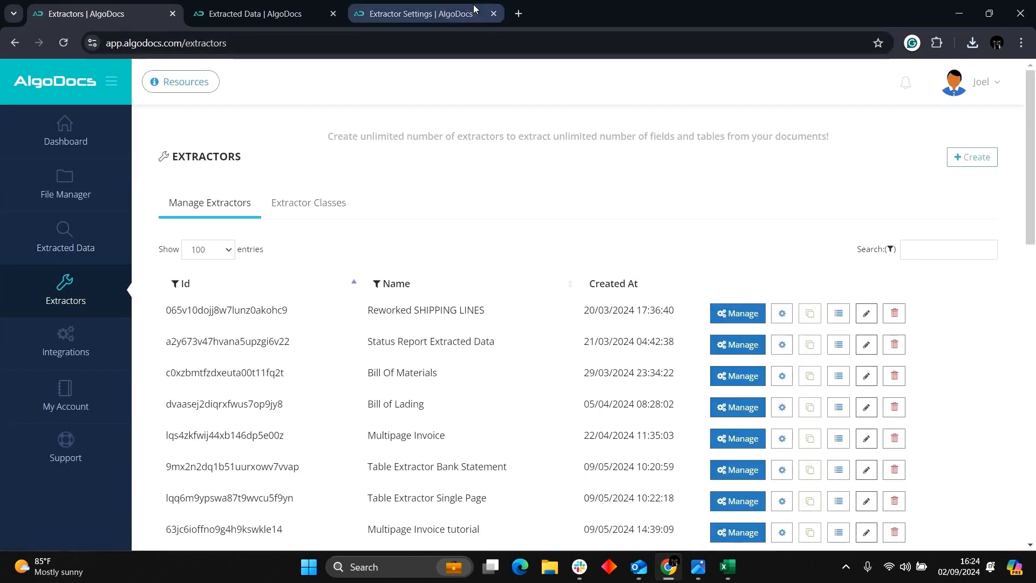
pyautogui.click(494, 14)
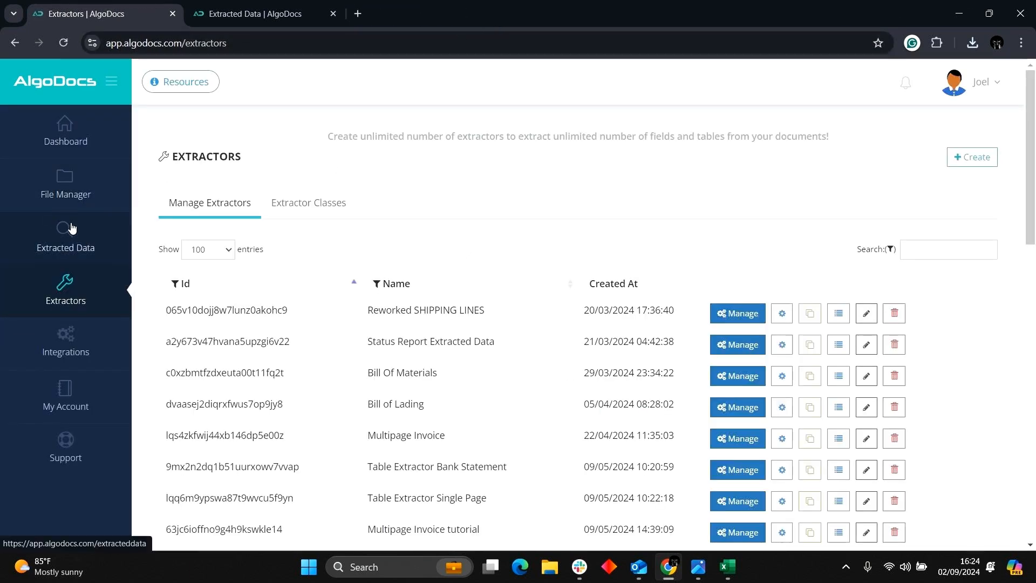
# - Create a custom extractor named Checkboxes with printed_1.png as its sample document
pyautogui.click(972, 157)
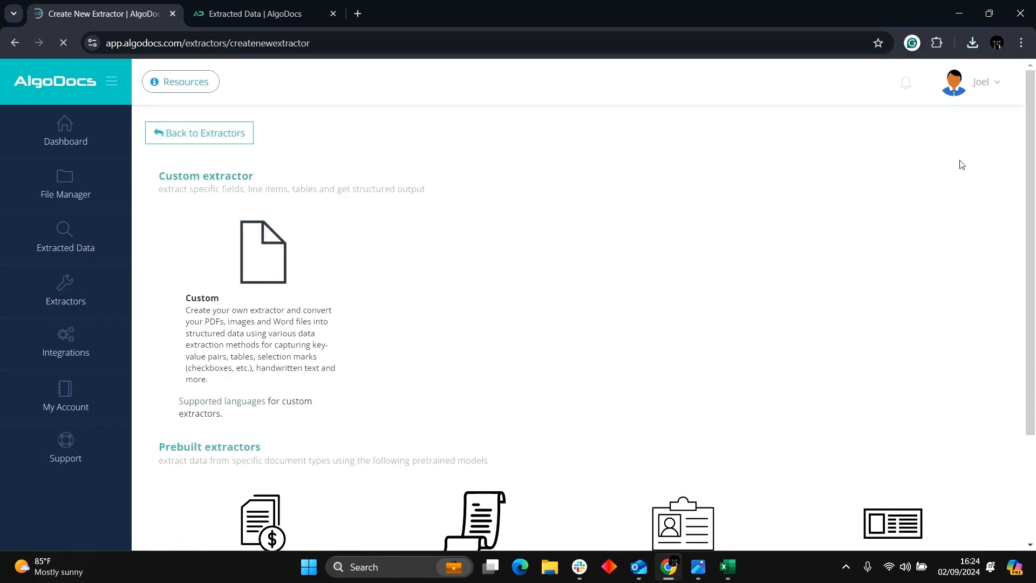
pyautogui.click(247, 291)
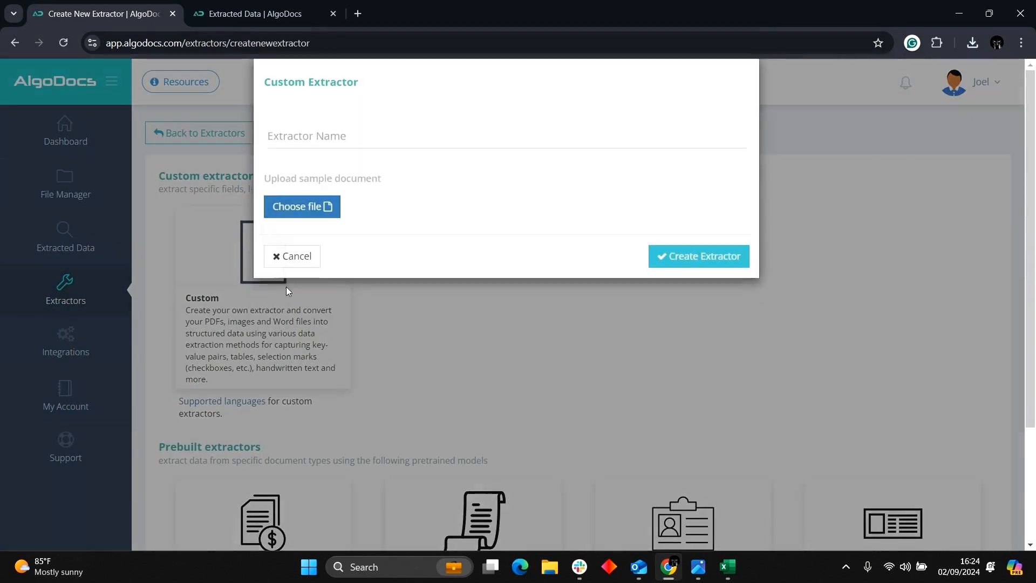
pyautogui.click(534, 155)
pyautogui.write('Distributors')
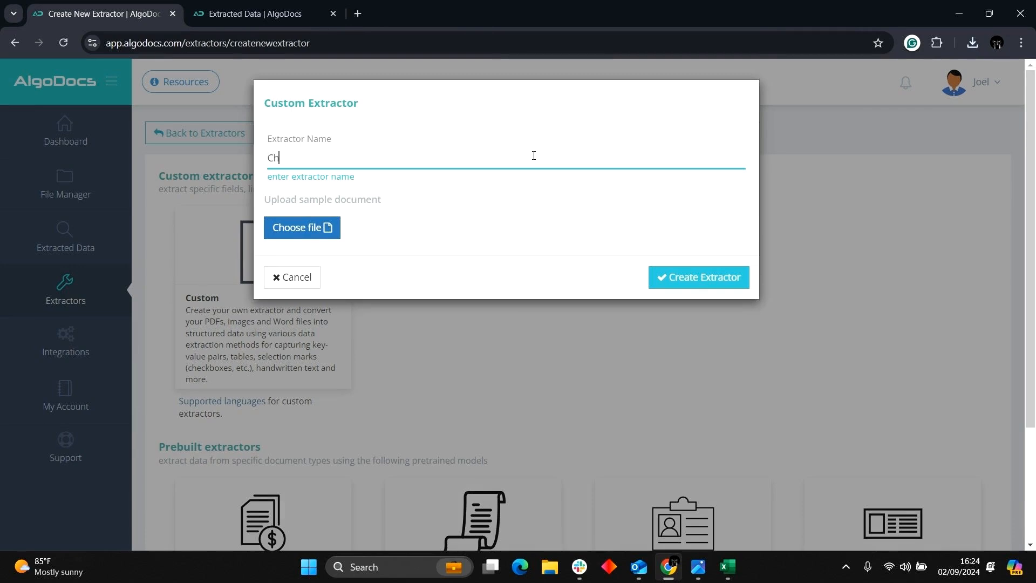
pyautogui.click(339, 227)
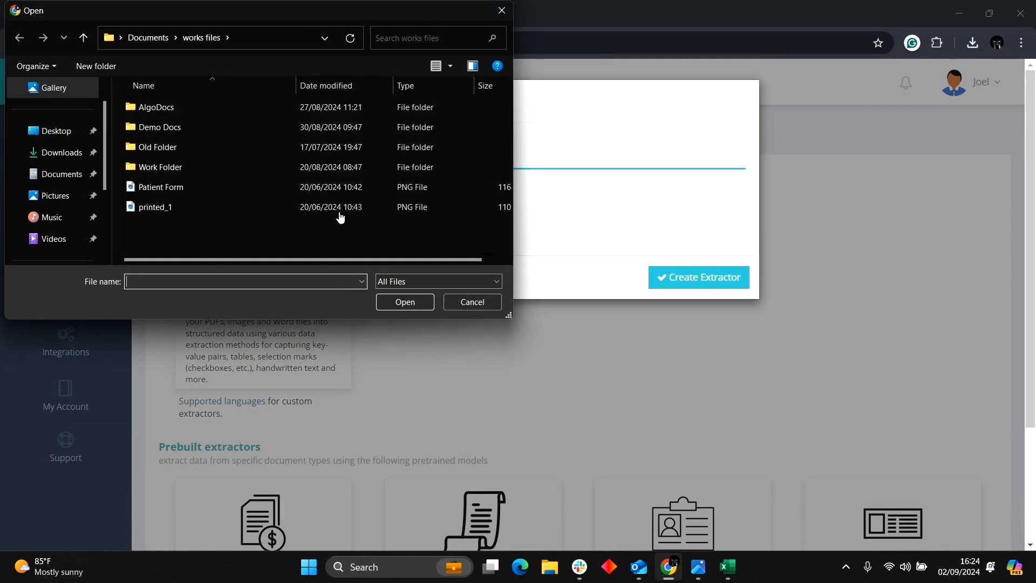
pyautogui.doubleClick(226, 205)
pyautogui.click(713, 270)
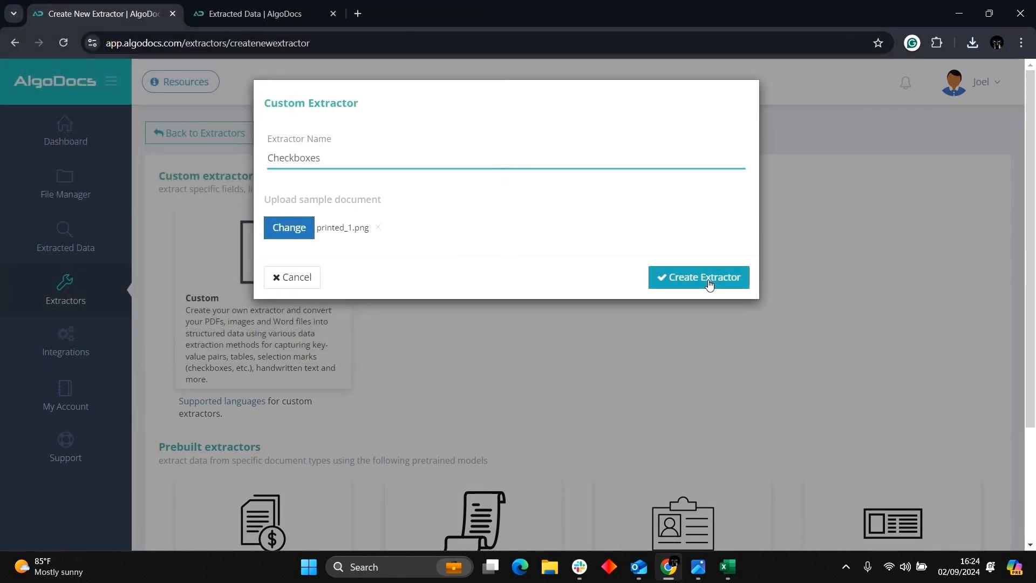
# - Open the Checkboxes extractor for managing and run Form Data Extraction on the sample document
pyautogui.scroll(-15, 377, 240)
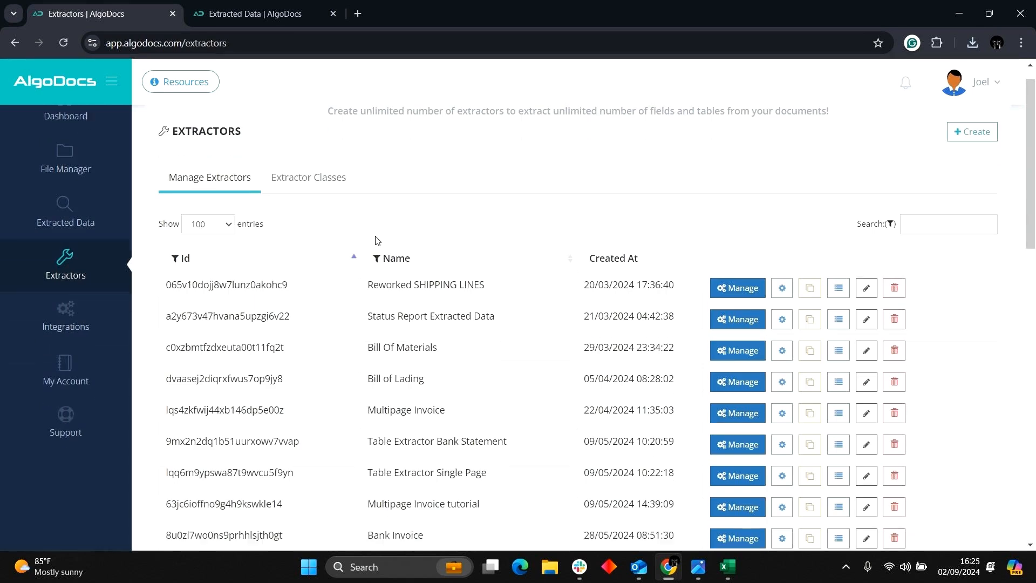
pyautogui.click(749, 404)
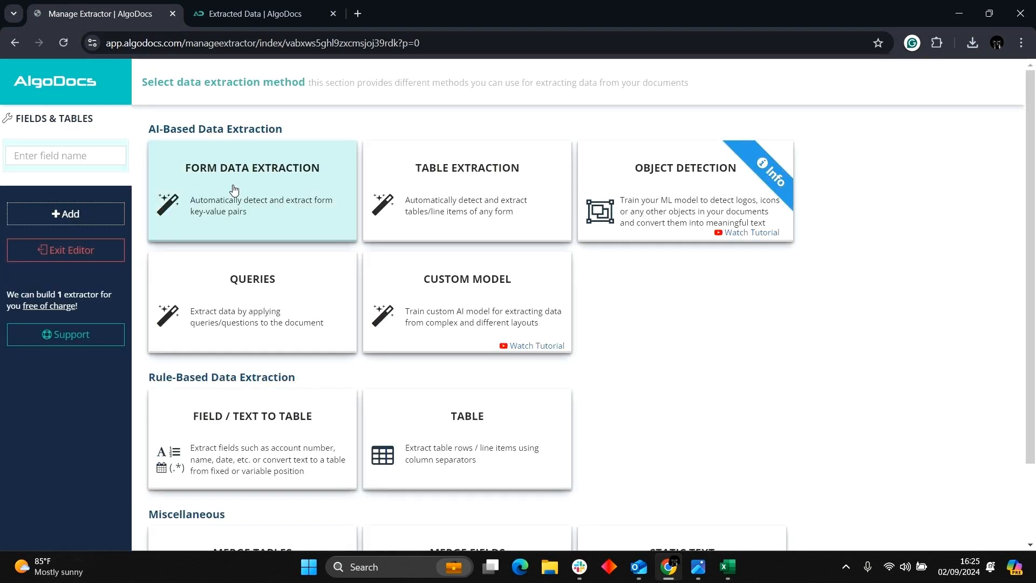
pyautogui.click(234, 190)
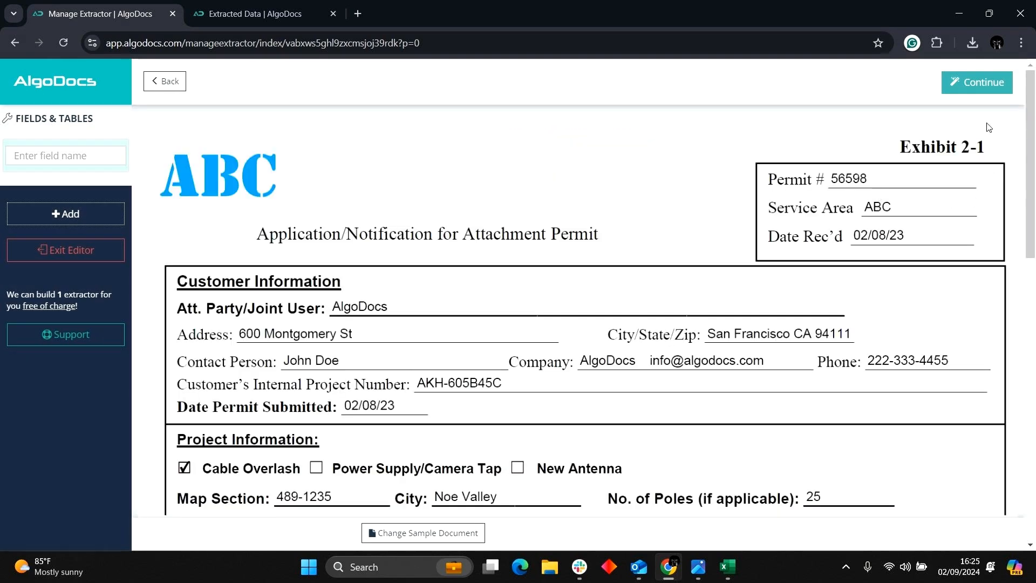
pyautogui.click(947, 89)
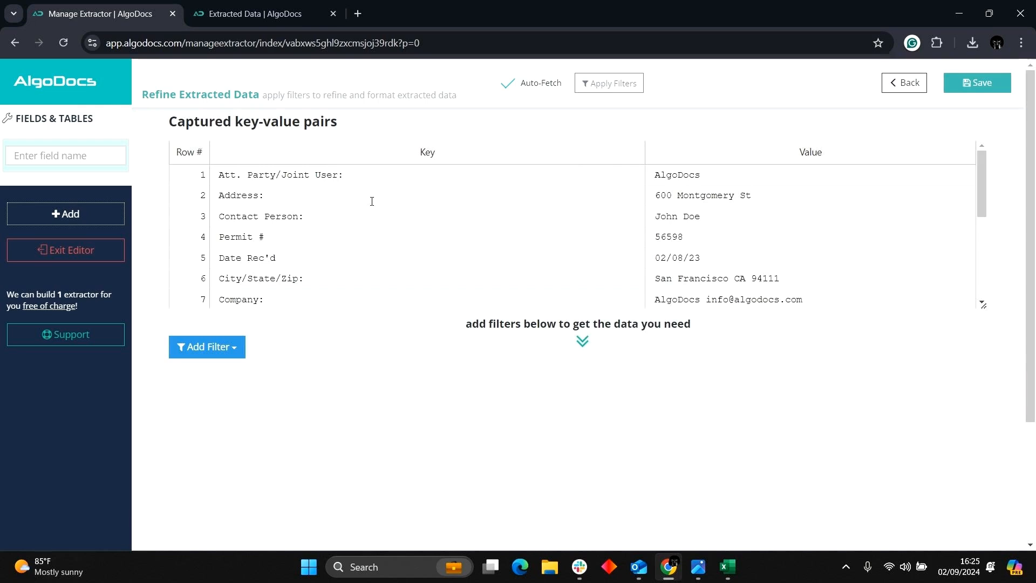
# - Compare the captured checkbox values with the checkboxes in the printed_1.png image in Photos, and return to AlgoDocs in Chrome
pyautogui.scroll(-4, 625, 204)
pyautogui.scroll(2, 625, 204)
pyautogui.moveTo(658, 229)
pyautogui.mouseDown()
pyautogui.moveTo(709, 228)
pyautogui.moveTo(653, 238)
pyautogui.mouseUp()
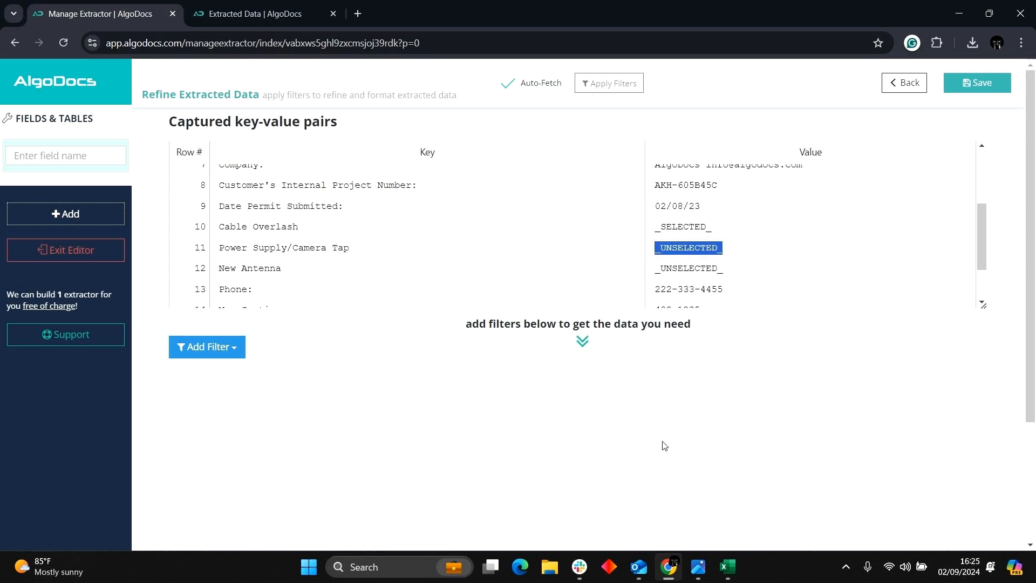
pyautogui.moveTo(699, 567)
pyautogui.click(731, 498)
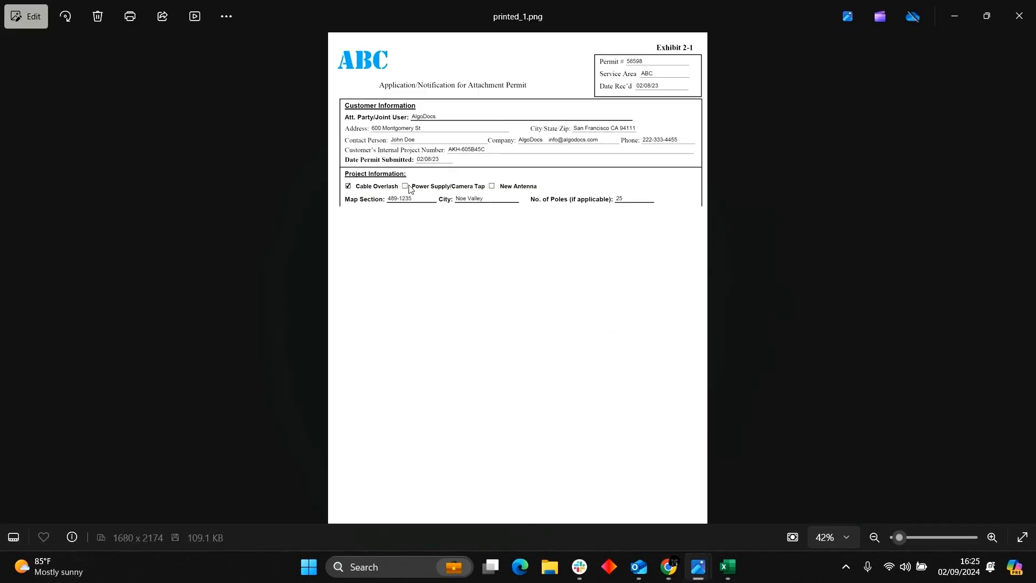
pyautogui.moveTo(669, 567)
pyautogui.click(670, 497)
# - Add a Search & Replace filter by text on column 2 that searches for _UNSELECTED_
pyautogui.click(218, 347)
pyautogui.scroll(-1, 238, 359)
pyautogui.click(241, 374)
pyautogui.click(526, 320)
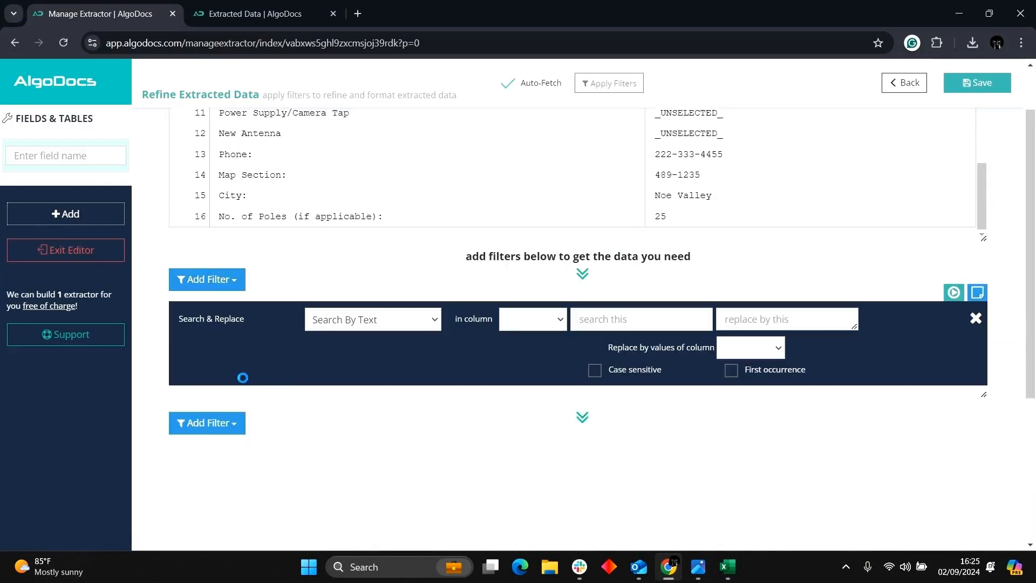
pyautogui.click(518, 359)
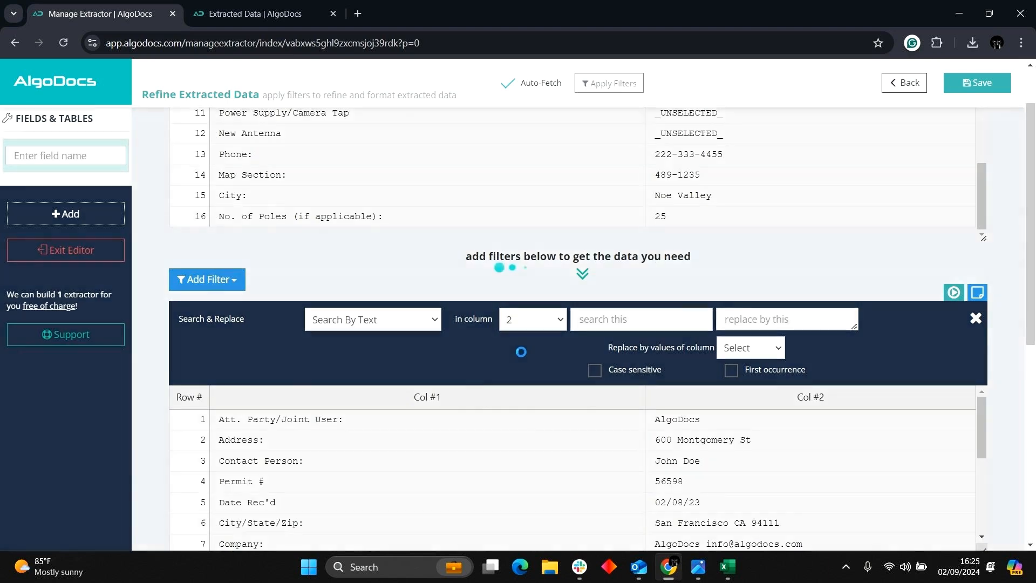
pyautogui.click(611, 321)
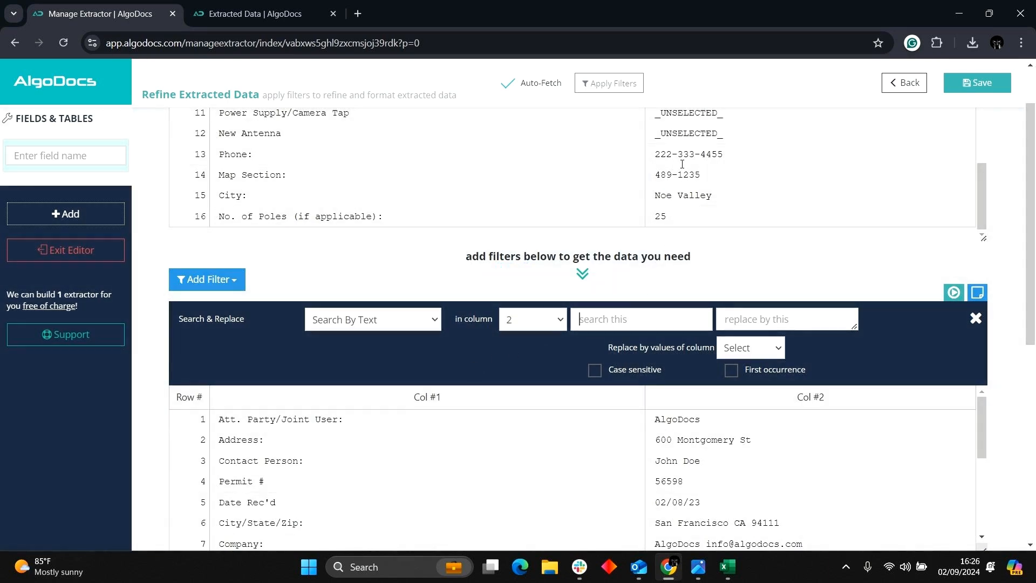
pyautogui.moveTo(655, 136); pyautogui.dragTo(726, 135)
pyautogui.hotkey('ctrl', 'c')
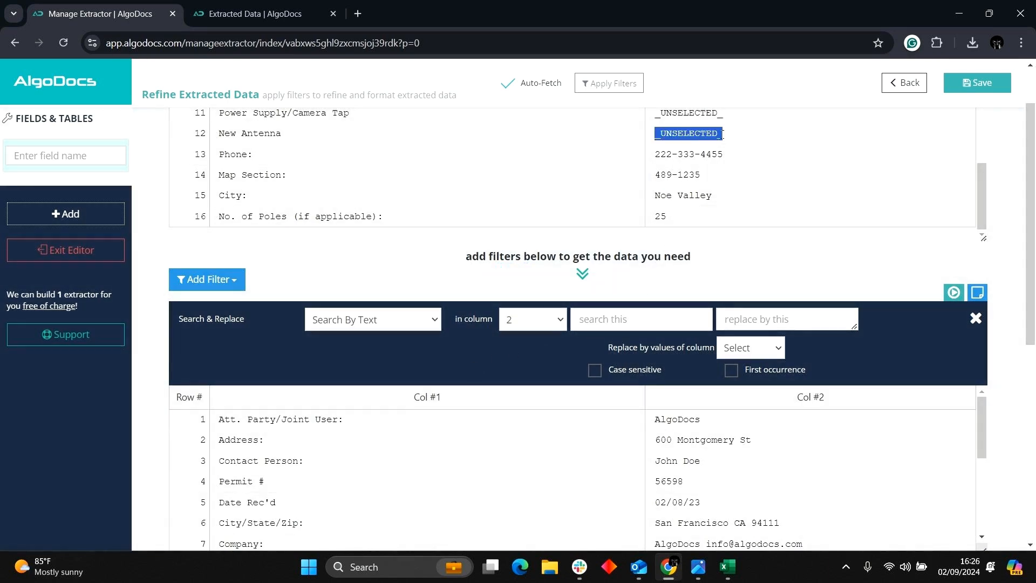
pyautogui.click(603, 319)
pyautogui.hotkey('ctrl', 'v')
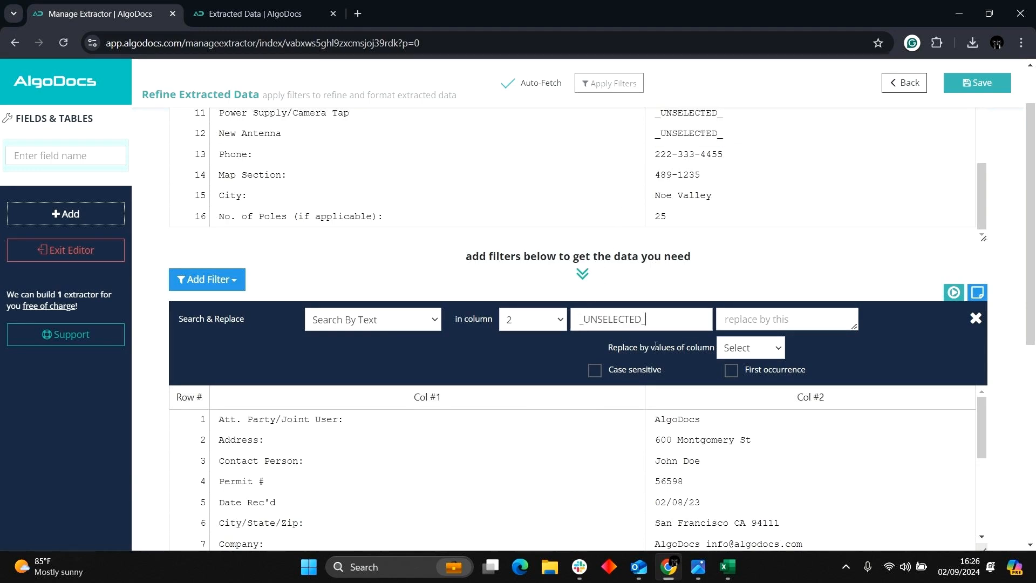
# - Try No as the replacement for _UNSELECTED_, check the checkbox rows, and change the replacement to Nil
pyautogui.click(745, 317)
pyautogui.write('No')
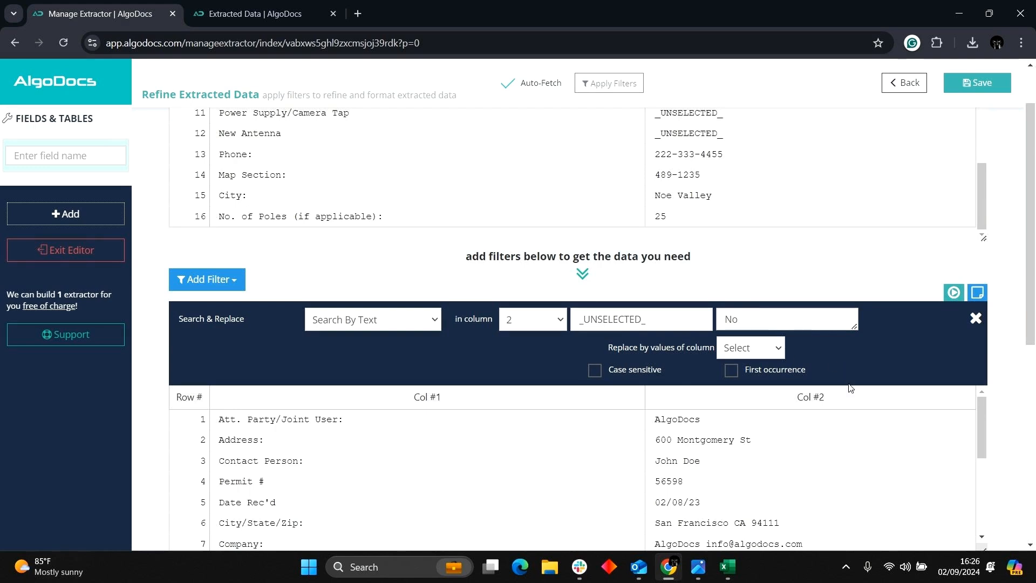
pyautogui.scroll(-5, 755, 438)
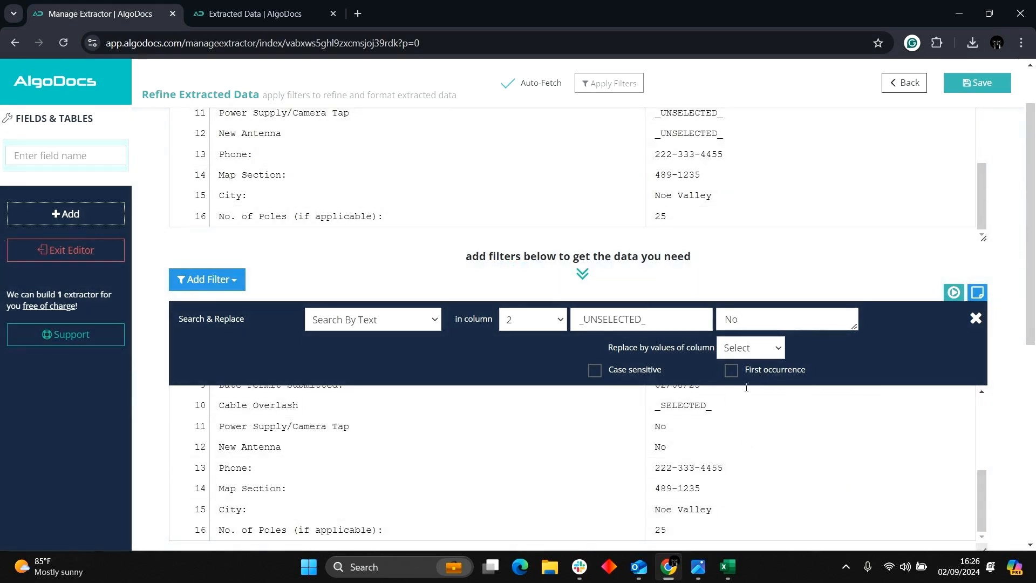
pyautogui.press('BackSpace')
pyautogui.scroll(-5, 1028, 318)
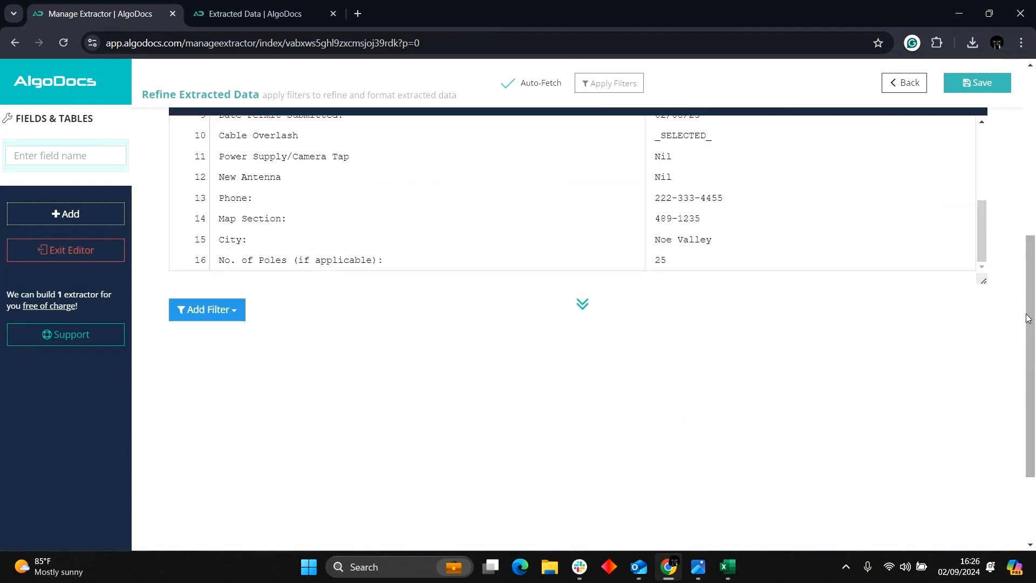
# - Add a second Search & Replace filter on column 2 that replaces _SELECTED_ with Yes
pyautogui.click(186, 316)
pyautogui.moveTo(233, 359)
pyautogui.click(240, 406)
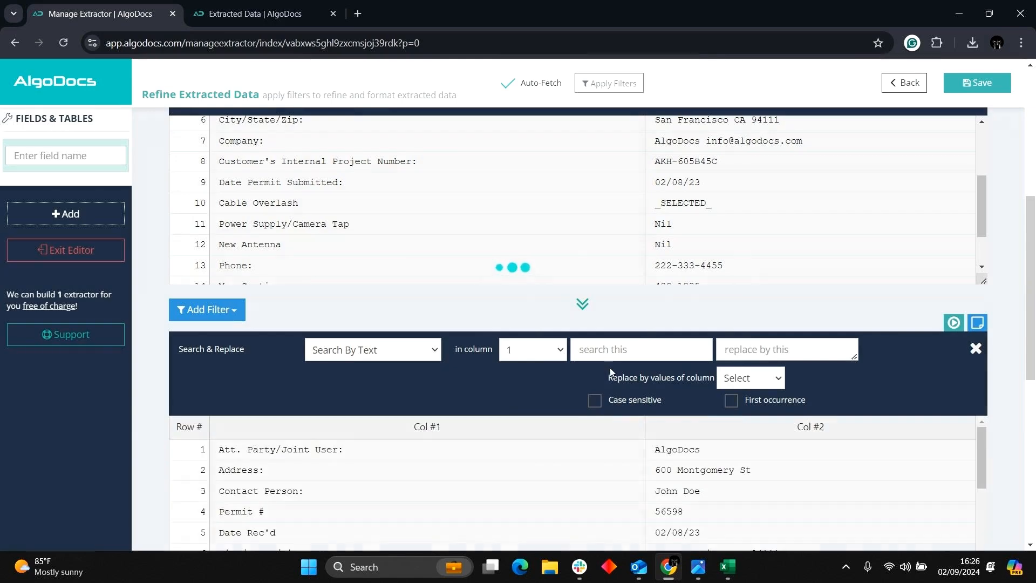
pyautogui.click(550, 350)
pyautogui.click(529, 389)
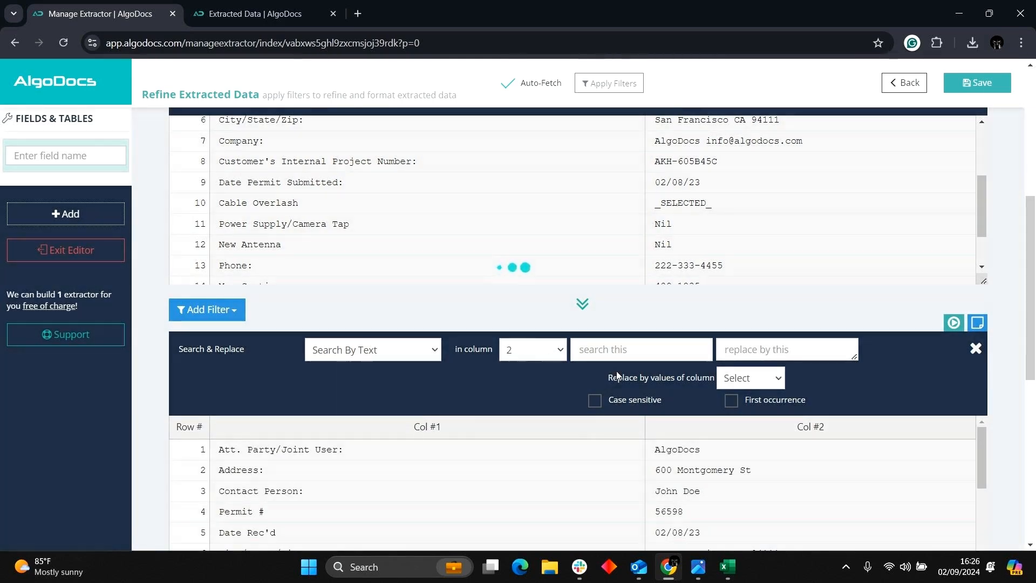
pyautogui.click(627, 355)
pyautogui.write('_SELECTED_')
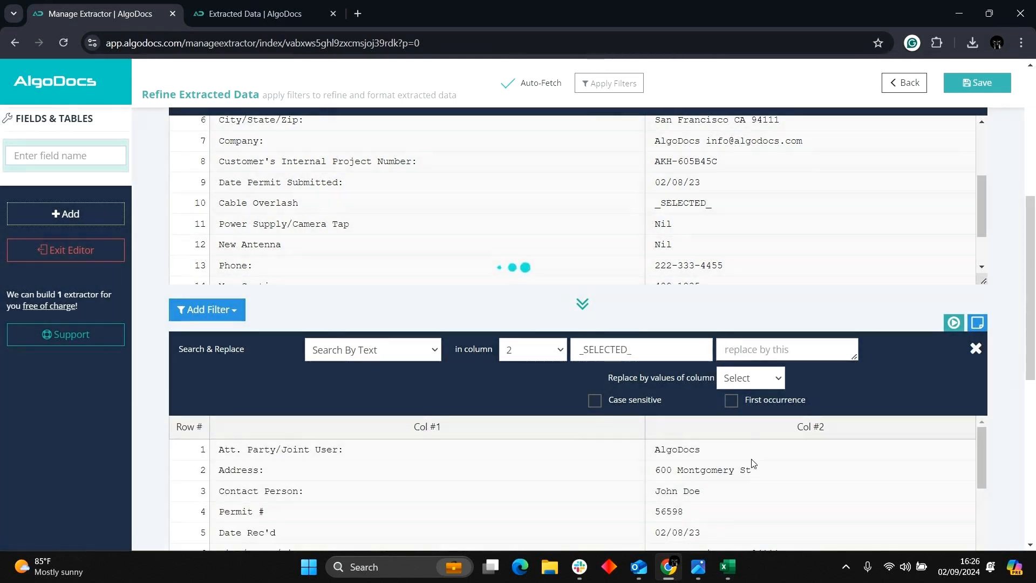
pyautogui.scroll(-4, 752, 459)
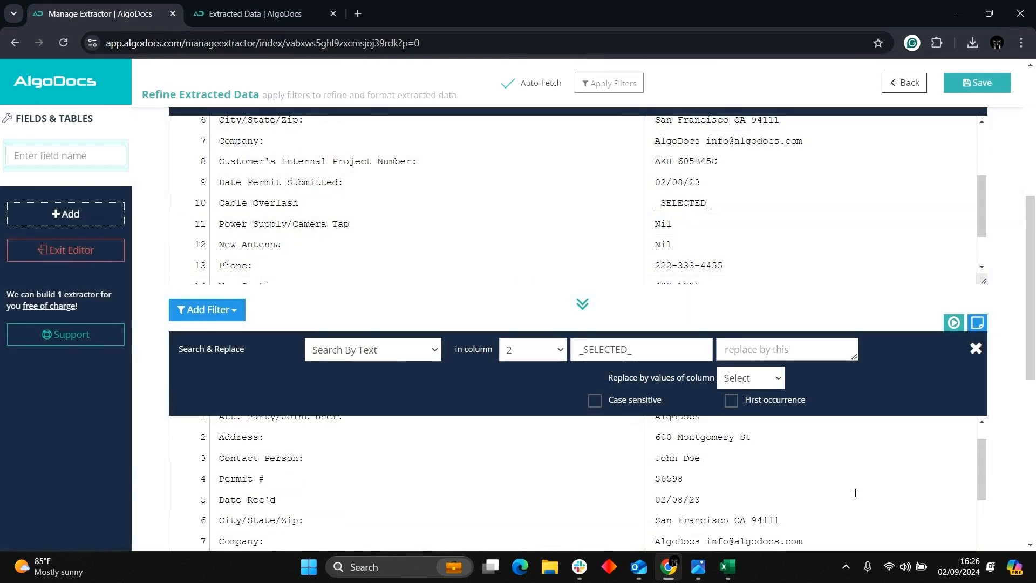
pyautogui.click(728, 359)
pyautogui.write('Yes')
pyautogui.scroll(-4, 914, 333)
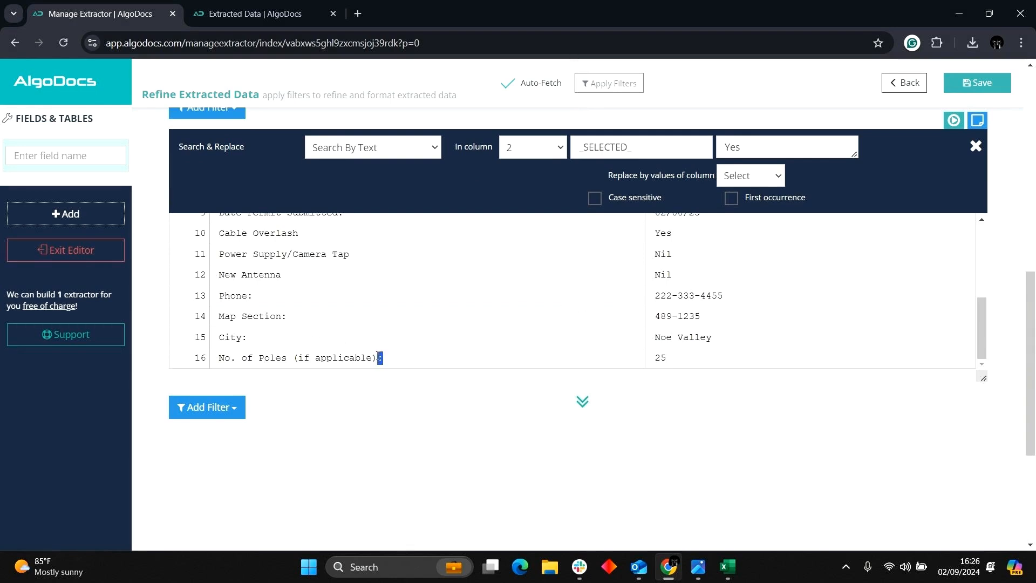
# - Add a Search & Replace filter on column 1 that removes the colons from the keys, and check the rows
pyautogui.click(252, 407)
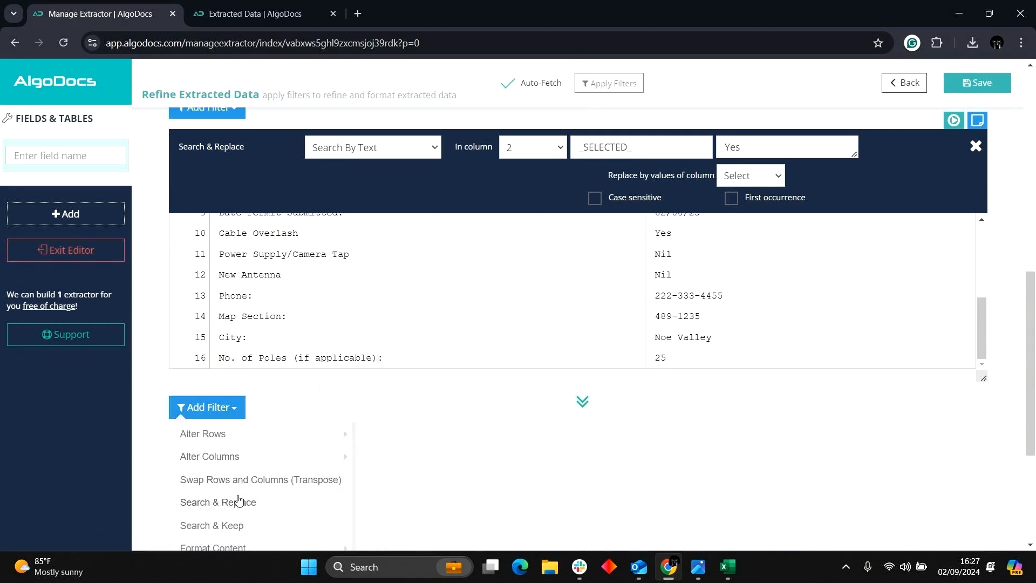
pyautogui.click(231, 502)
pyautogui.scroll(3, 292, 284)
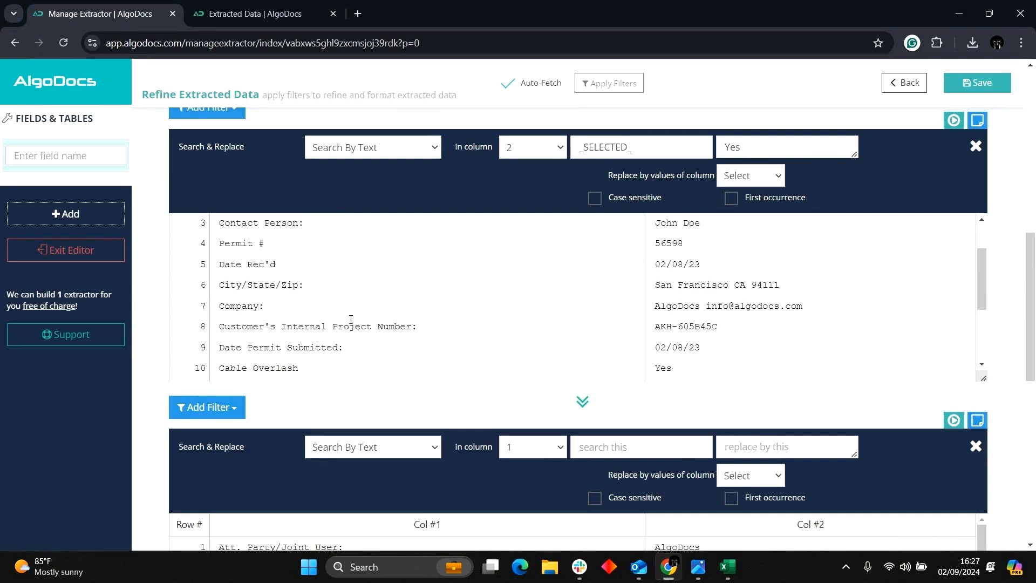
pyautogui.click(644, 451)
pyautogui.write(':')
pyautogui.scroll(-2, 867, 330)
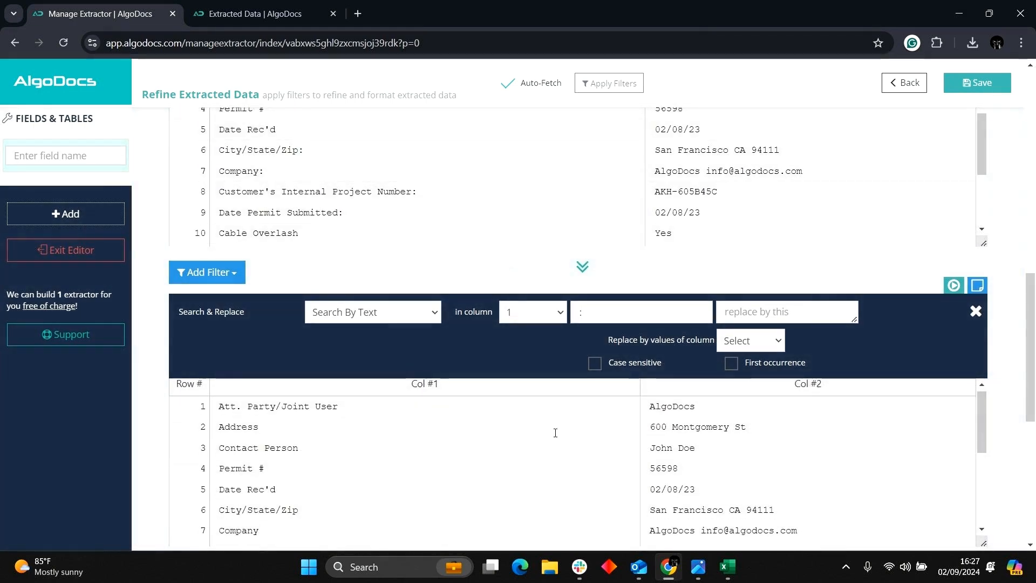
pyautogui.scroll(-3, 555, 430)
pyautogui.scroll(-4, 1035, 418)
pyautogui.scroll(4, 583, 250)
# - Add a filter setting the column headers to Keys and Values, and save the output as a field named Fields
pyautogui.click(240, 368)
pyautogui.scroll(-2, 227, 405)
pyautogui.moveTo(216, 283)
pyautogui.click(400, 489)
pyautogui.moveTo(215, 293); pyautogui.dragTo(173, 295)
pyautogui.write('Keys')
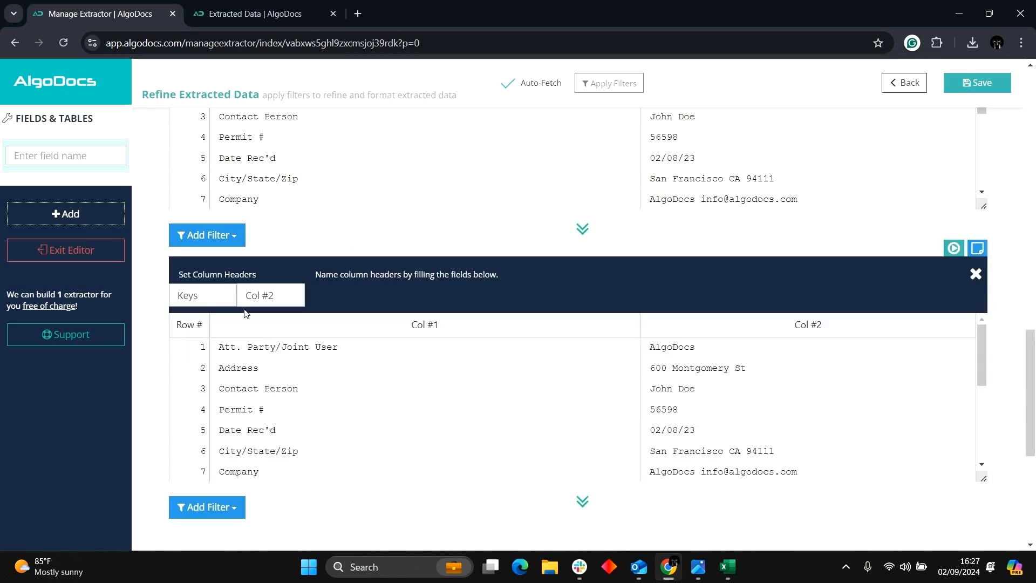
pyautogui.moveTo(274, 295); pyautogui.dragTo(247, 296)
pyautogui.write('Values')
pyautogui.click(72, 151)
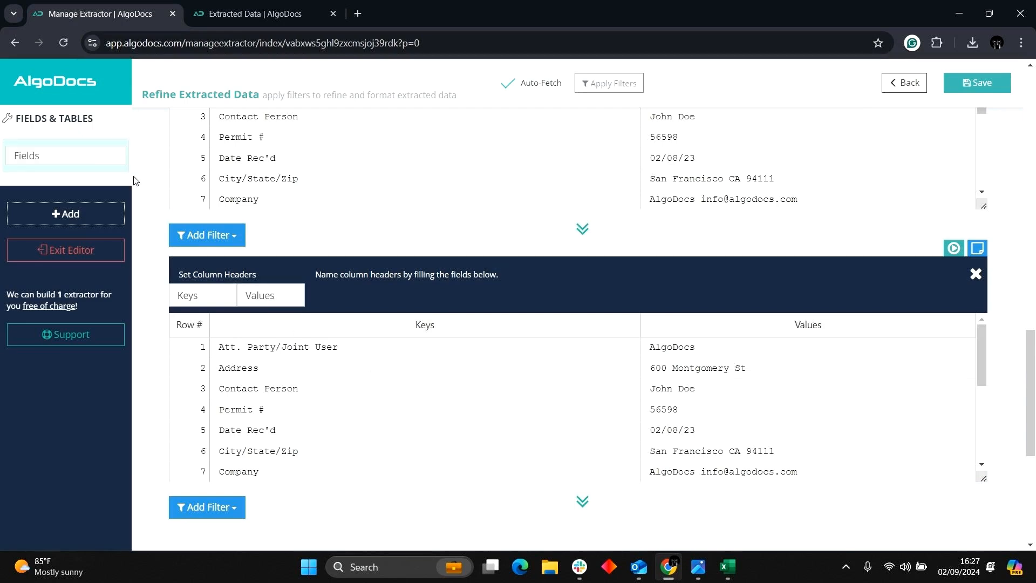
pyautogui.click(1000, 86)
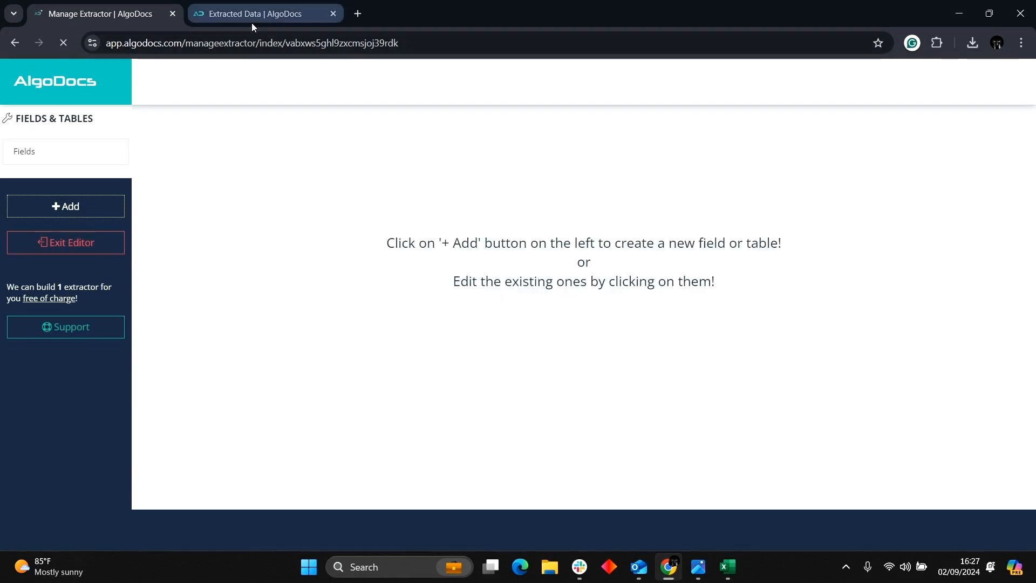
# - Reload the Extracted Data page, select the Checkboxes extractor, and view the extracted rows of printed_1.png
pyautogui.click(252, 23)
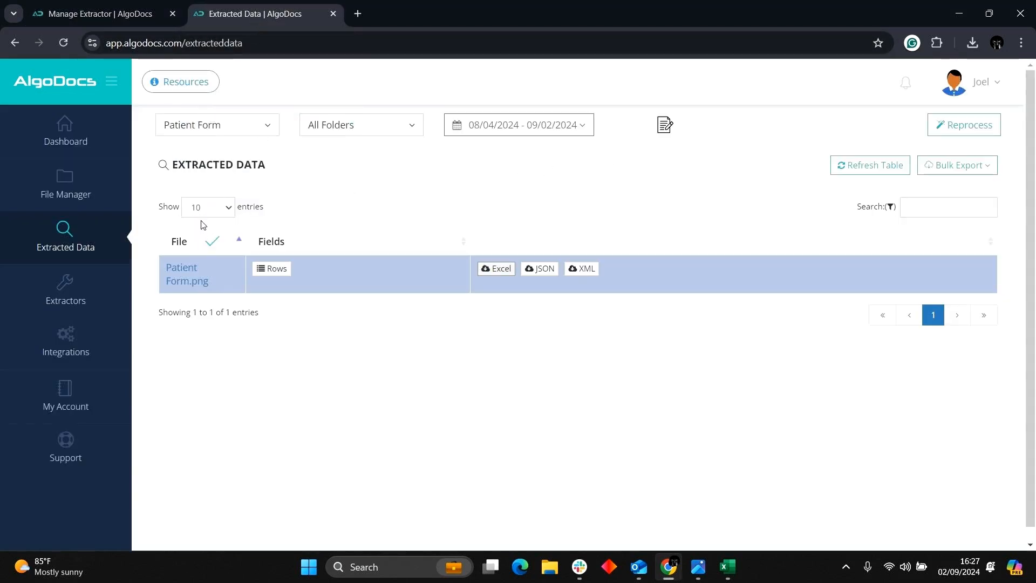
pyautogui.click(227, 133)
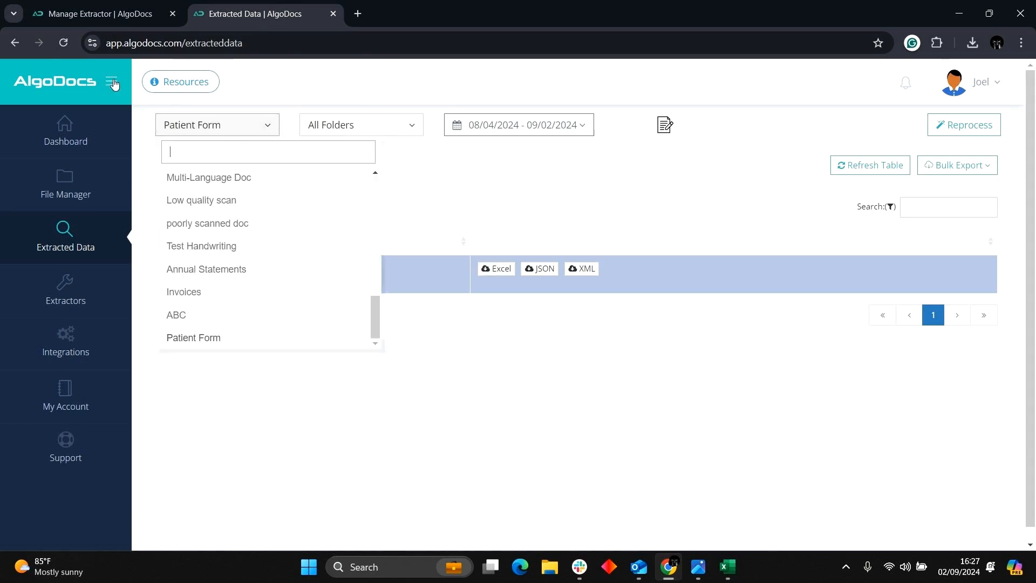
pyautogui.click(93, 227)
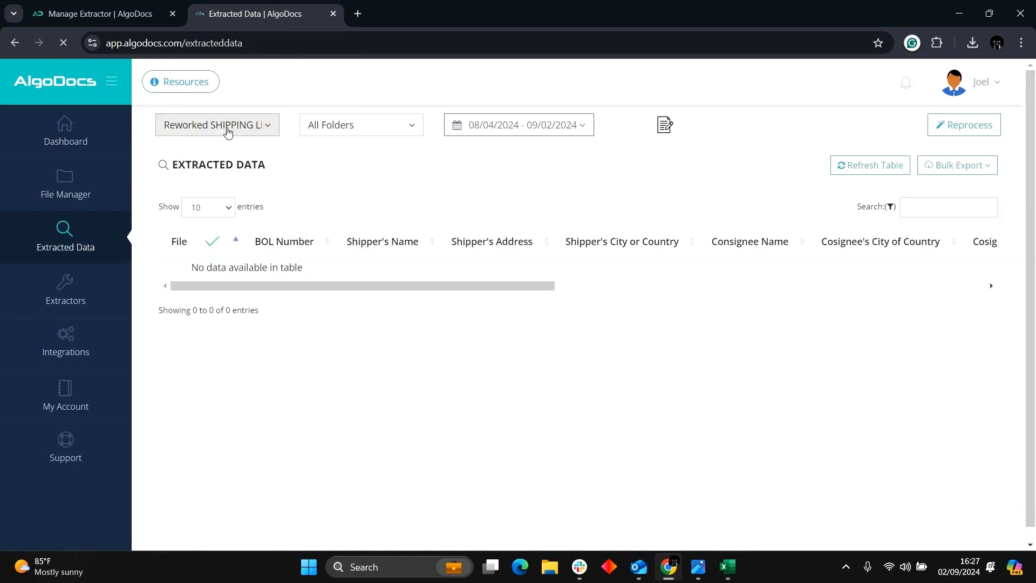
pyautogui.click(225, 129)
pyautogui.scroll(-5, 216, 273)
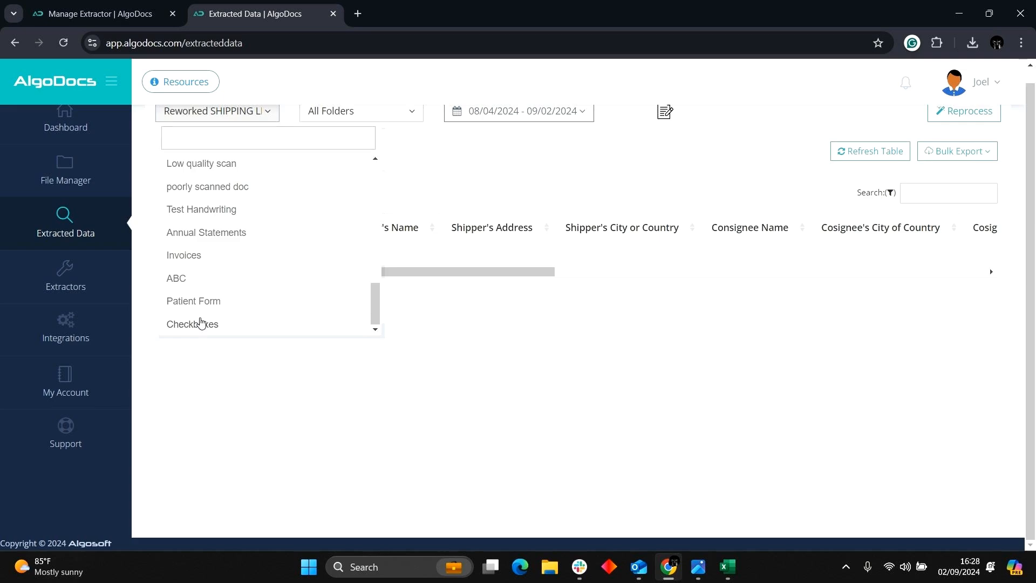
pyautogui.click(202, 323)
pyautogui.click(272, 256)
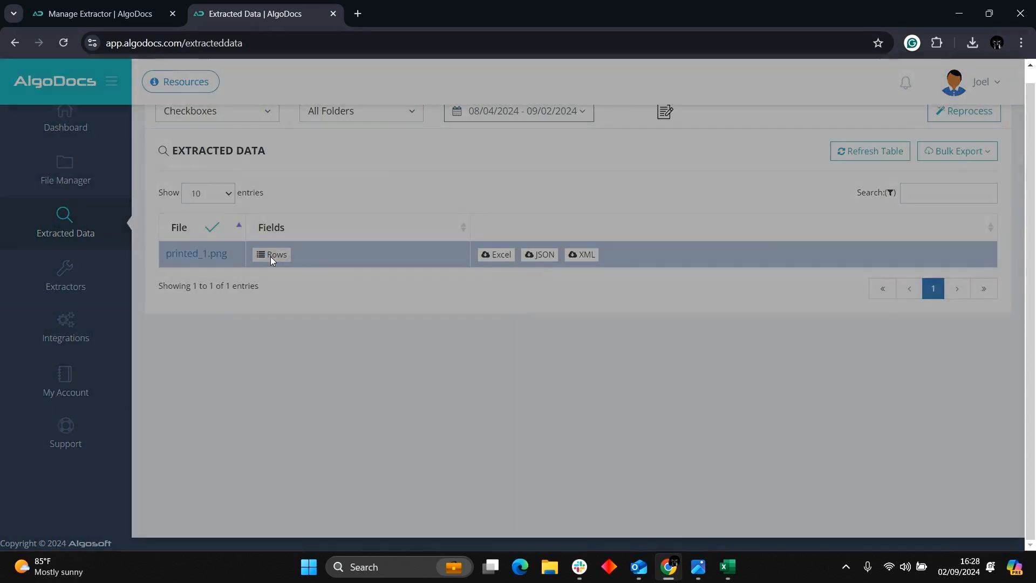
# - Review the remaining extracted rows of printed_1.png, export them to Excel, view the downloaded workbook, and return to the browser
pyautogui.scroll(-3, 486, 238)
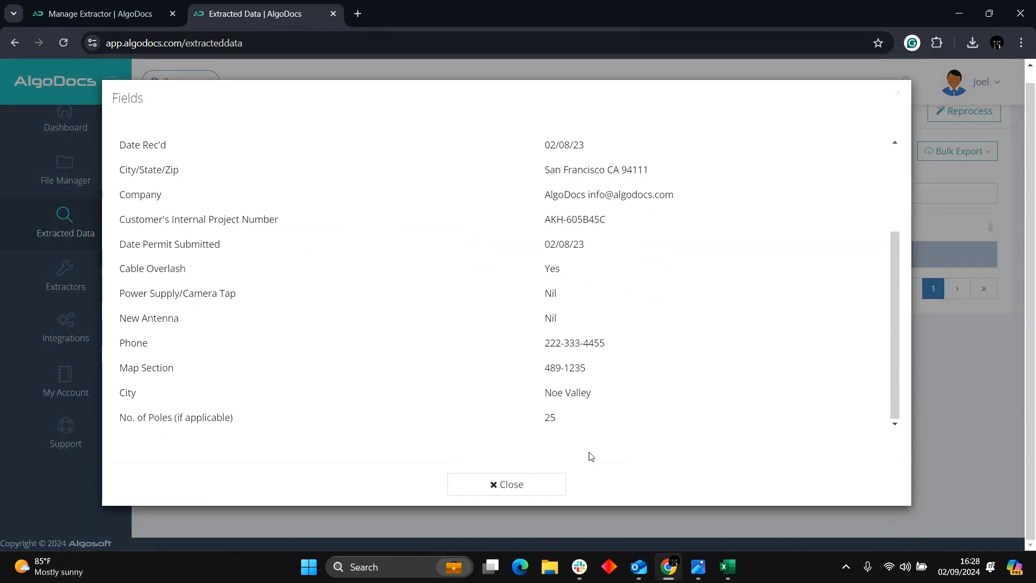
pyautogui.click(526, 486)
pyautogui.click(489, 254)
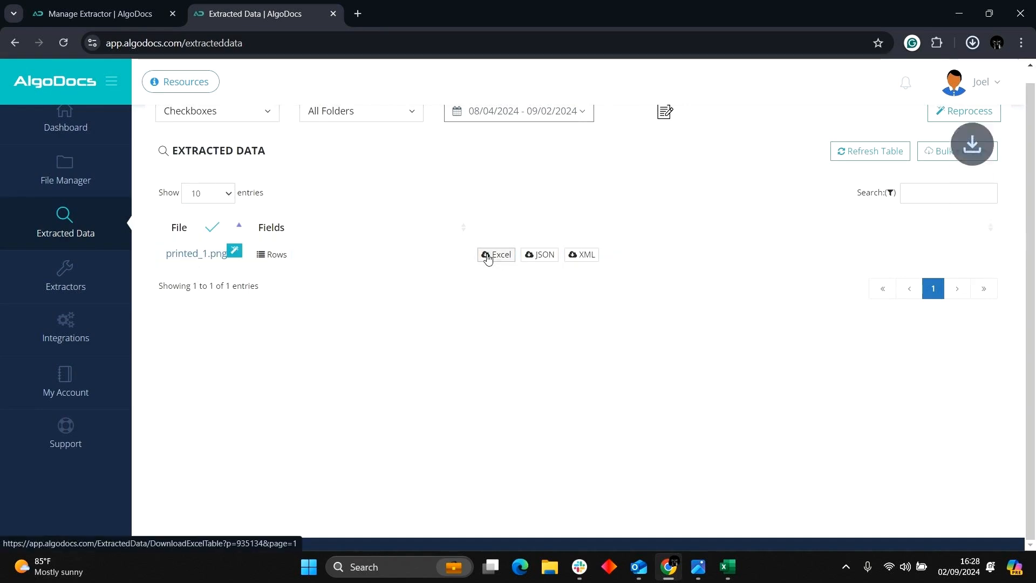
pyautogui.click(963, 76)
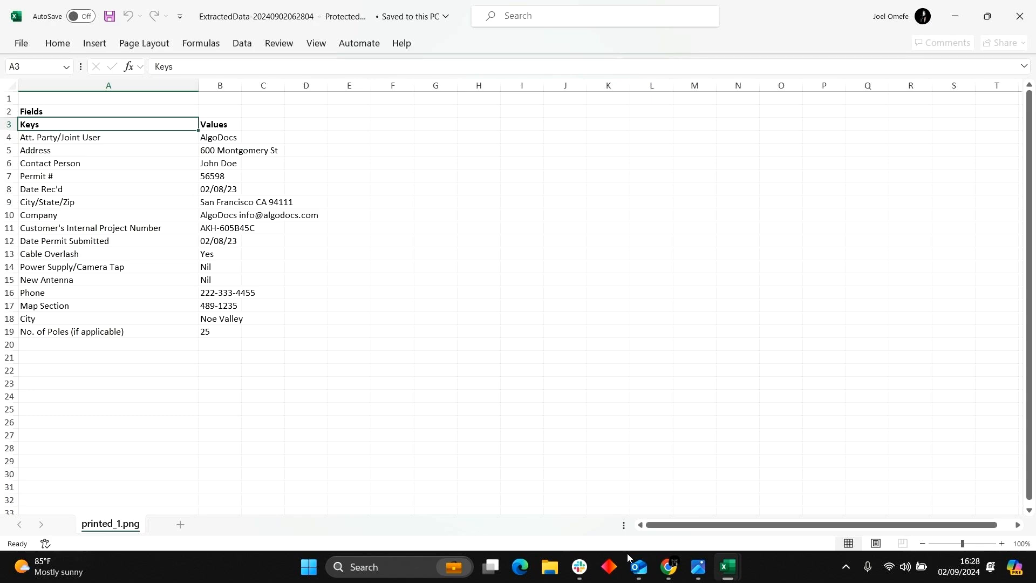
pyautogui.click(669, 566)
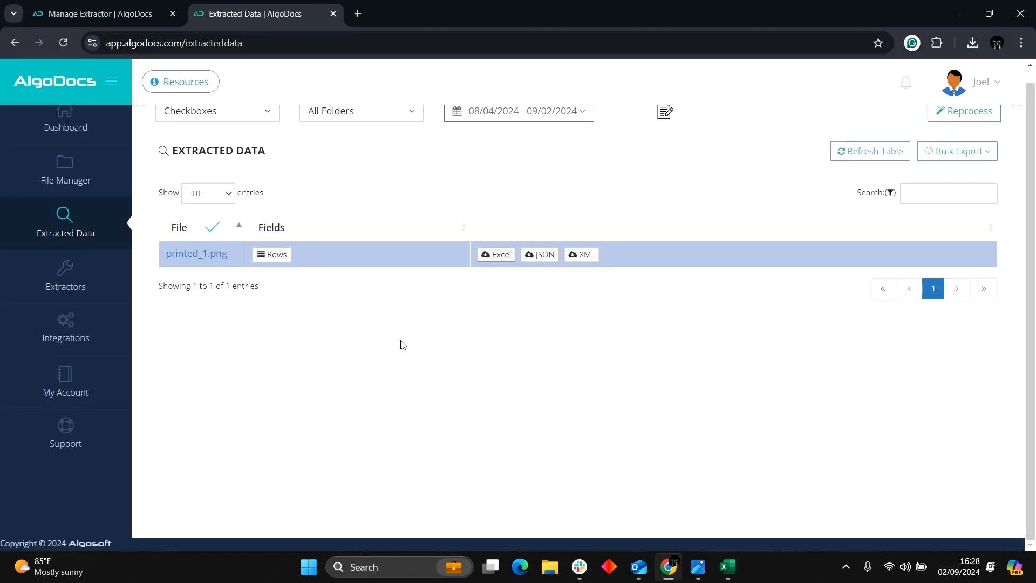
# - Start a data-extraction file upload into the File Manager's root folder with the Patient Form extractor selected
pyautogui.click(69, 164)
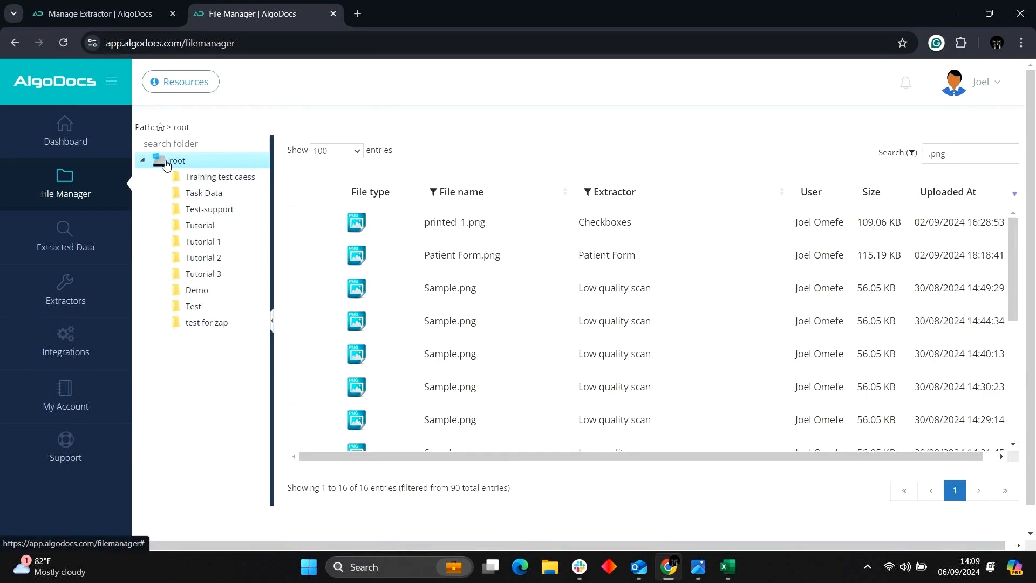
pyautogui.rightClick(167, 164)
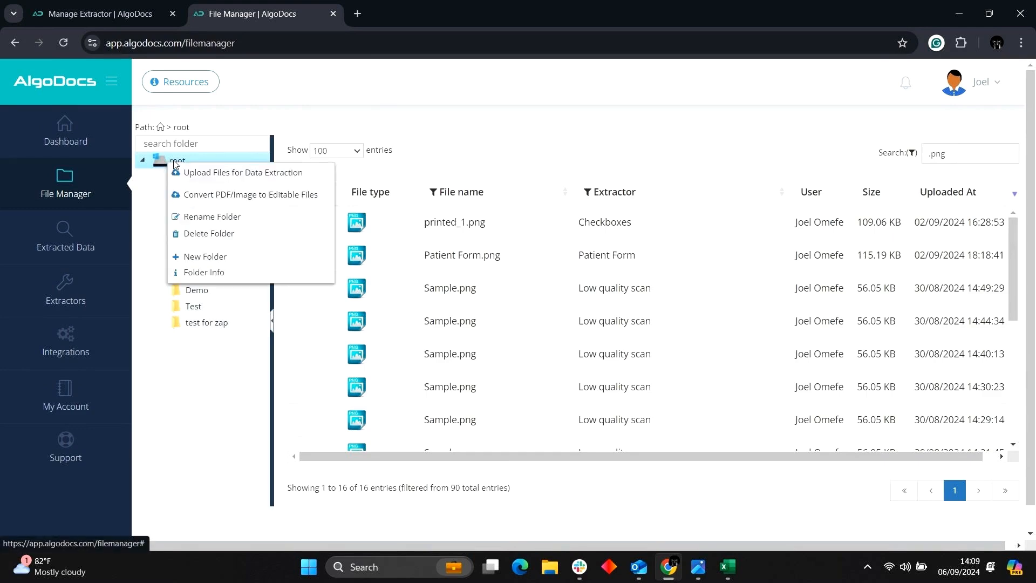
pyautogui.click(210, 173)
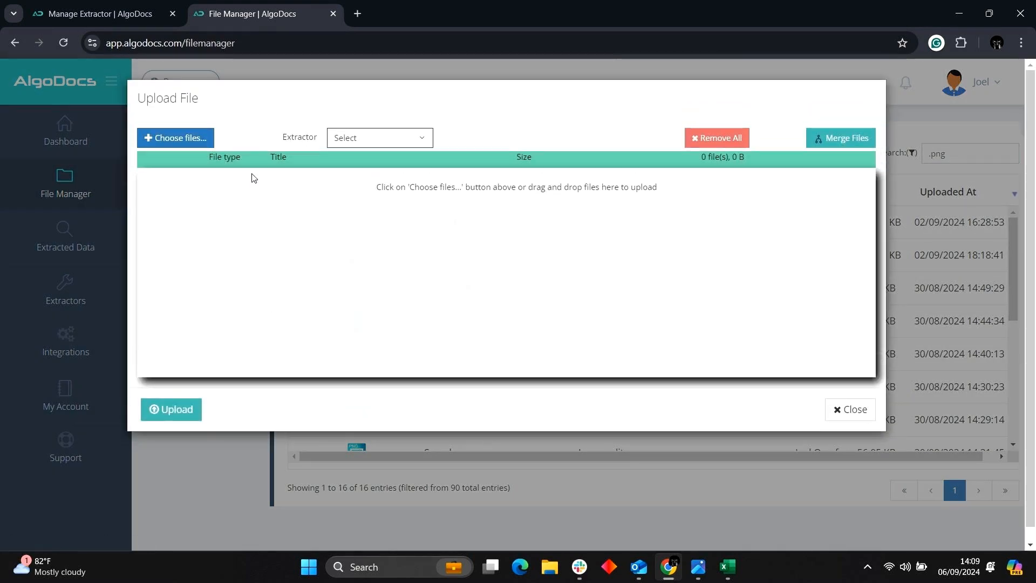
pyautogui.click(371, 140)
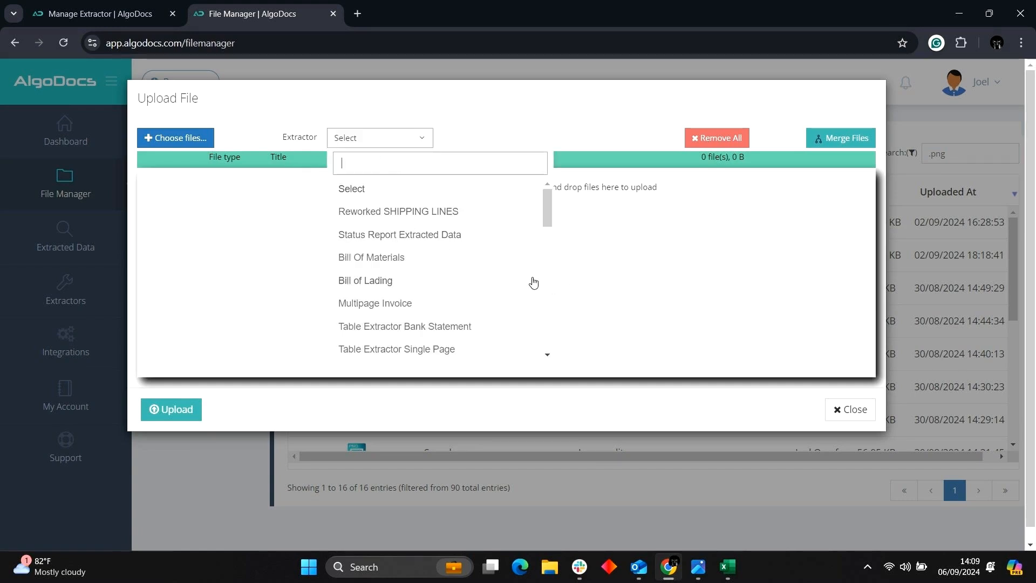
pyautogui.scroll(-10, 533, 282)
pyautogui.click(383, 351)
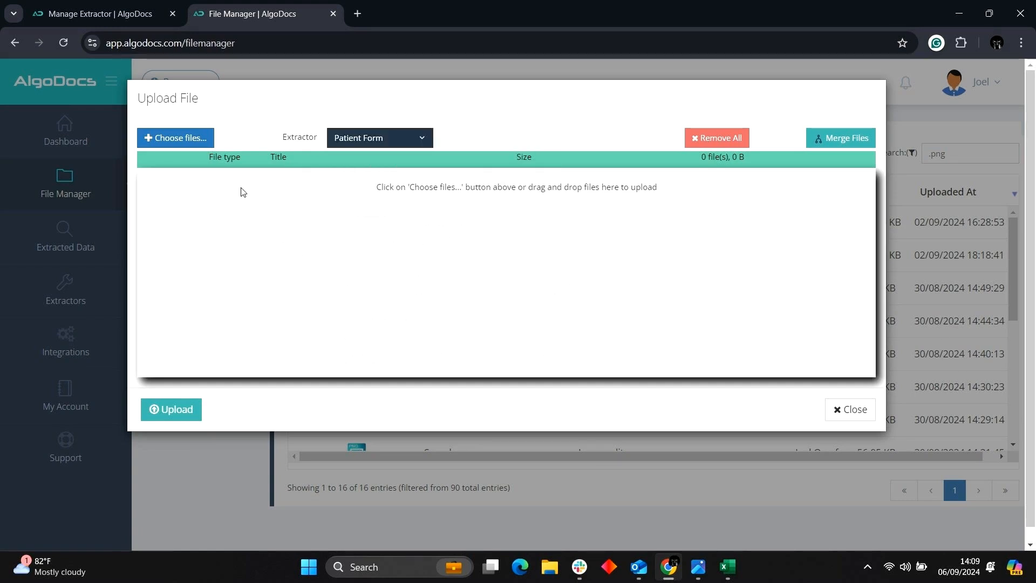
# - Choose Patient Form_1 and Patient Form_2 from the AlgoDocs documents folder and upload them
pyautogui.click(160, 140)
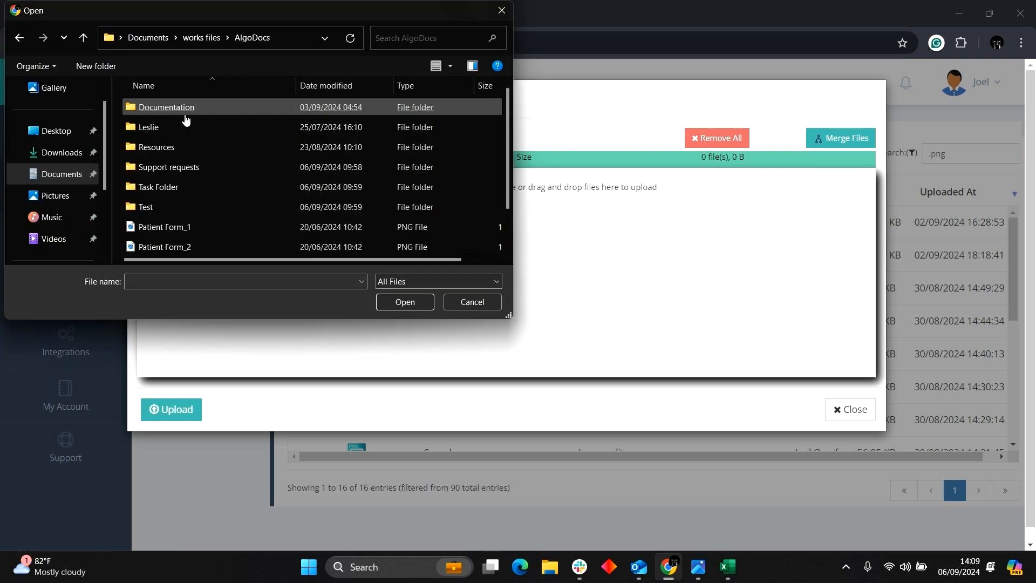
pyautogui.scroll(-1, 202, 190)
pyautogui.click(202, 189)
pyautogui.keyDown('ctrl'); pyautogui.click(193, 211); pyautogui.keyUp('ctrl')
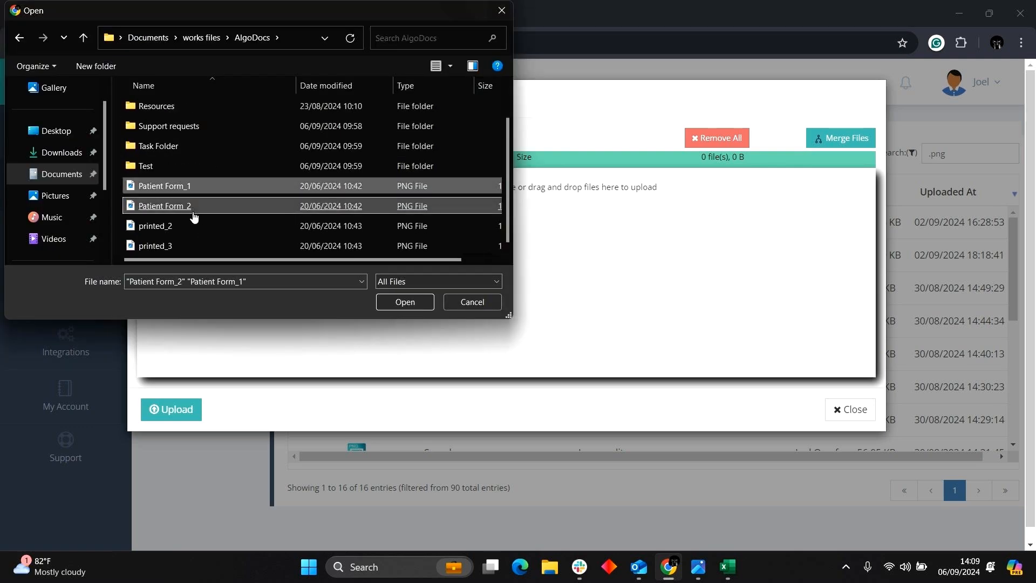
pyautogui.click(406, 303)
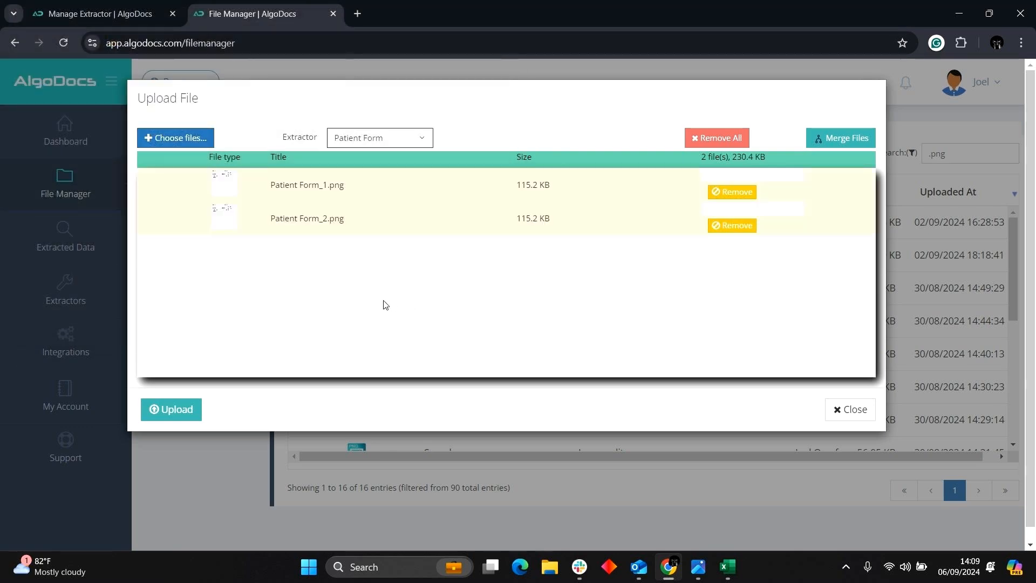
pyautogui.click(173, 414)
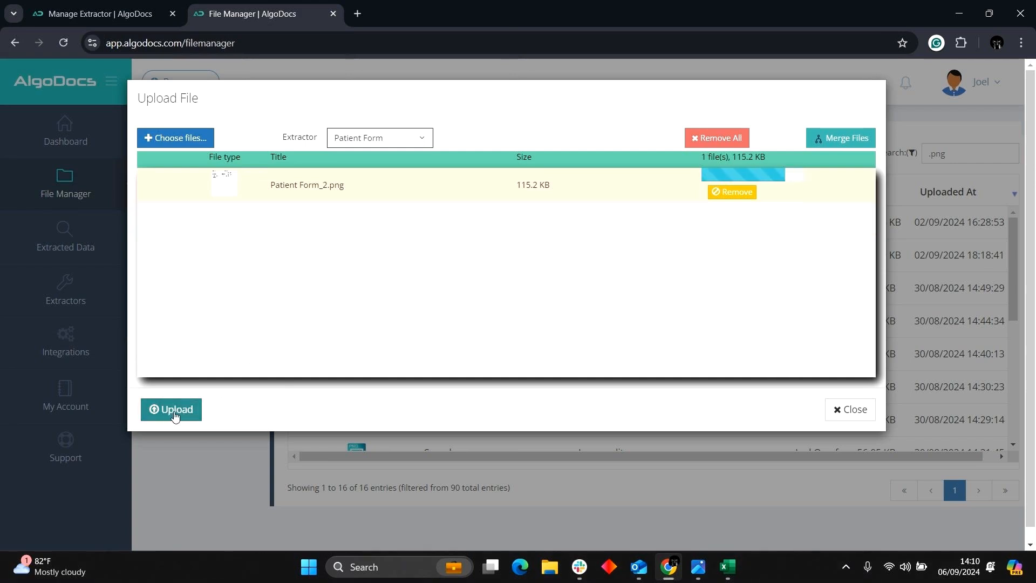
# - Upload printed_2 and printed_3 with the Checkboxes extractor, and close the upload dialog
pyautogui.click(413, 139)
pyautogui.moveTo(546, 322); pyautogui.dragTo(548, 326)
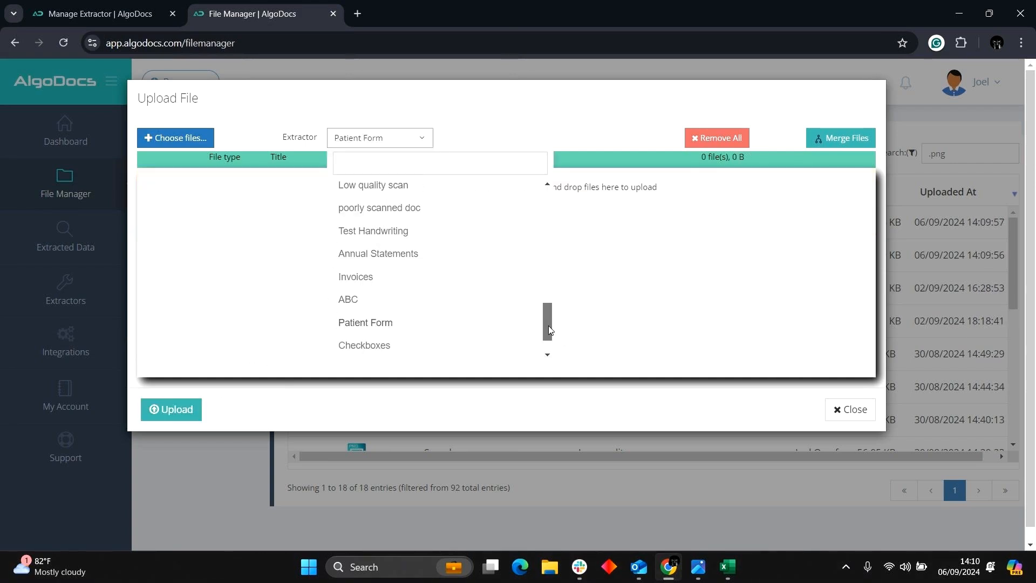
pyautogui.click(442, 349)
pyautogui.click(204, 139)
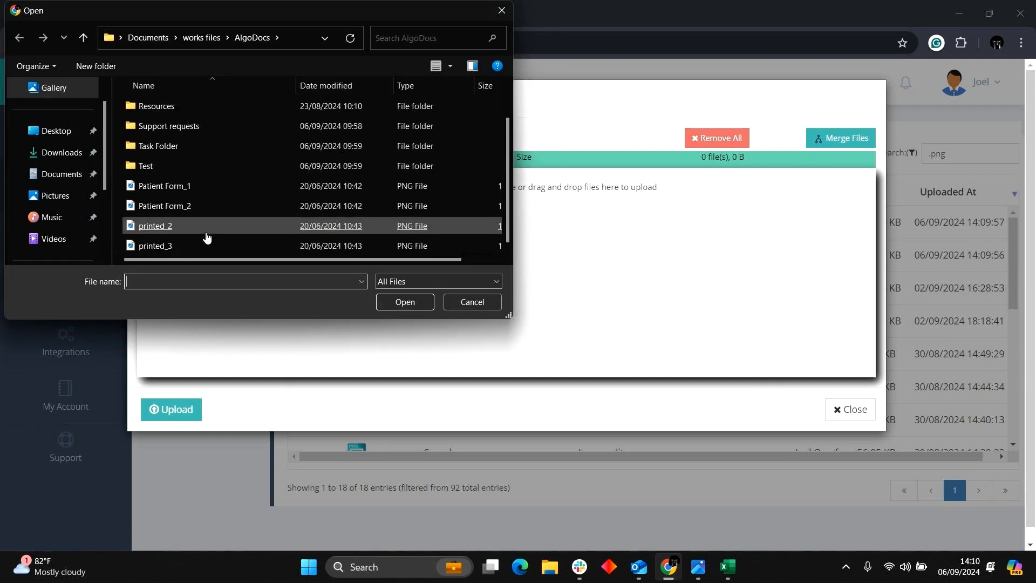
pyautogui.click(204, 233)
pyautogui.keyDown('ctrl'); pyautogui.click(276, 247); pyautogui.keyUp('ctrl')
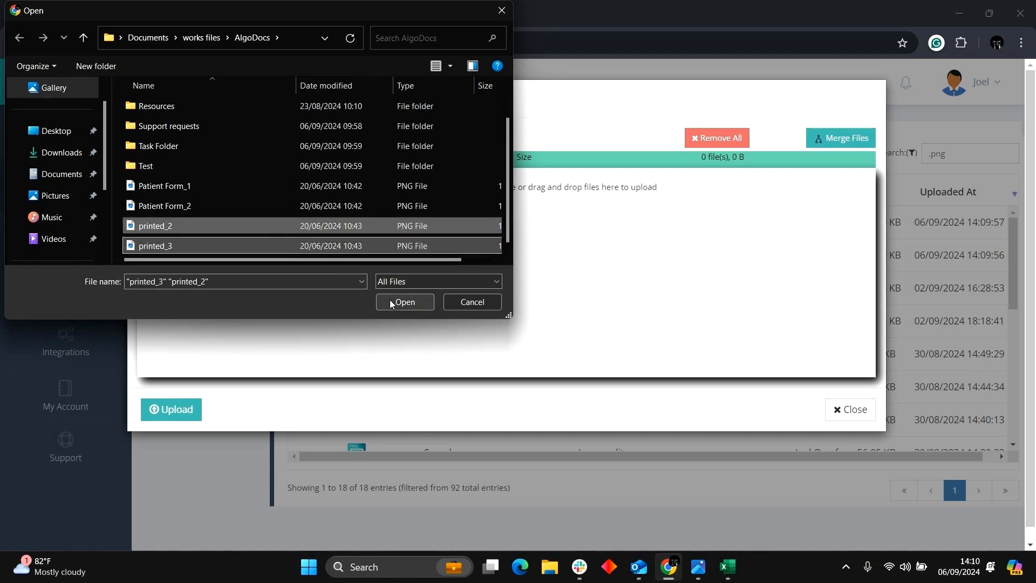
pyautogui.click(402, 302)
pyautogui.click(171, 417)
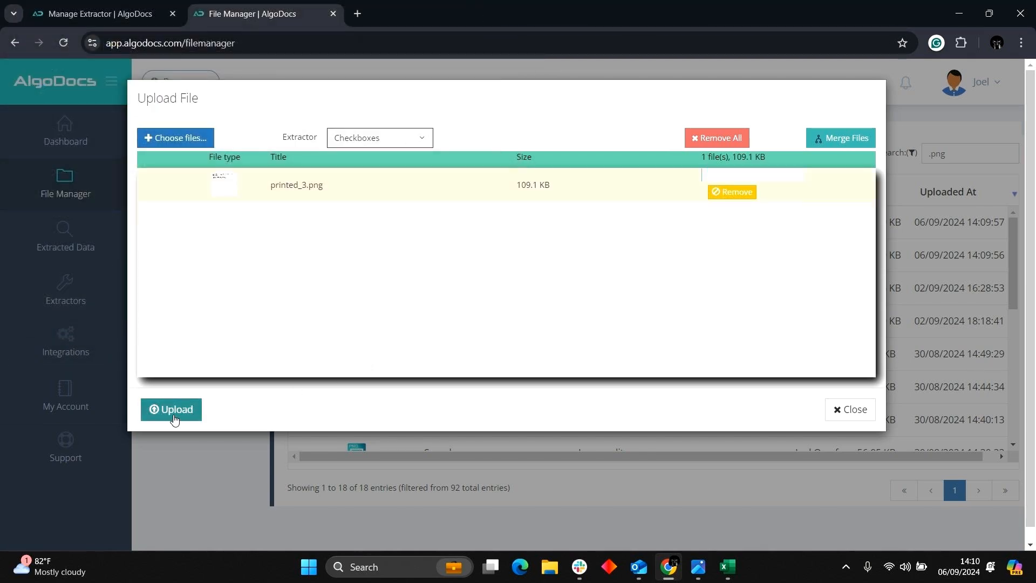
pyautogui.click(850, 410)
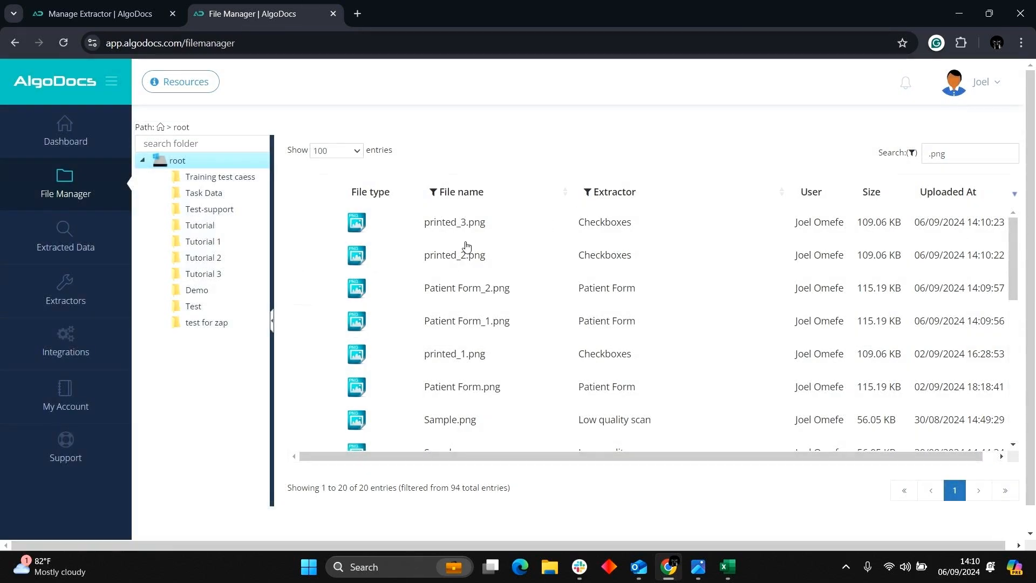
# - View the extracted data of the Patient Form extractor, and switch to that of the Checkboxes extractor
pyautogui.click(97, 243)
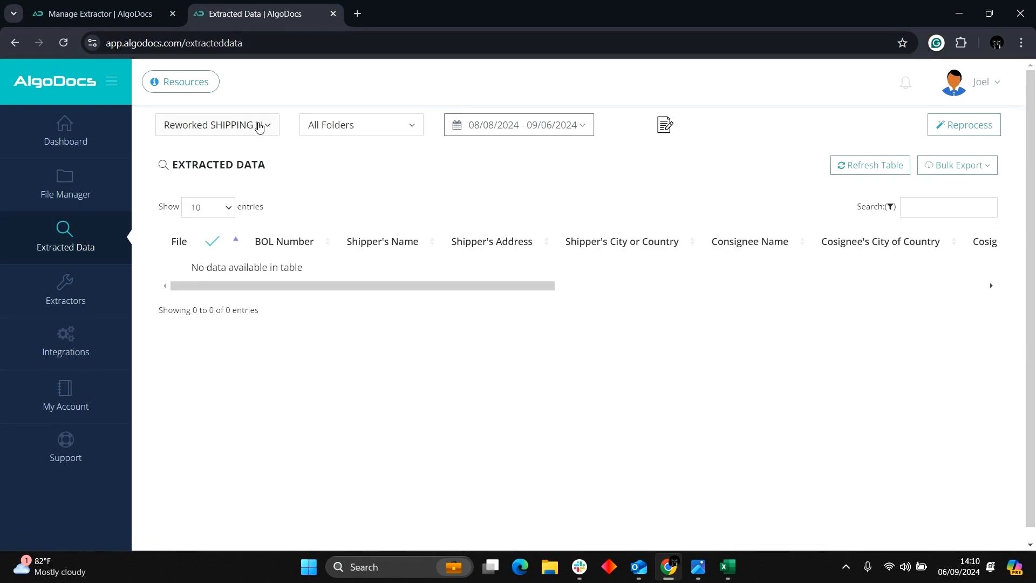
pyautogui.click(261, 124)
pyautogui.scroll(-5, 382, 313)
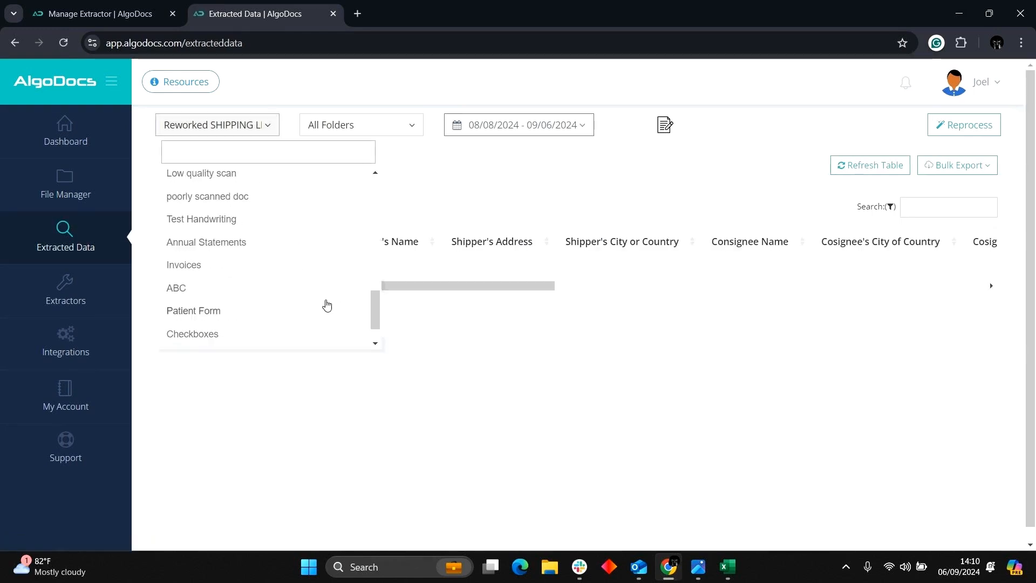
pyautogui.click(325, 306)
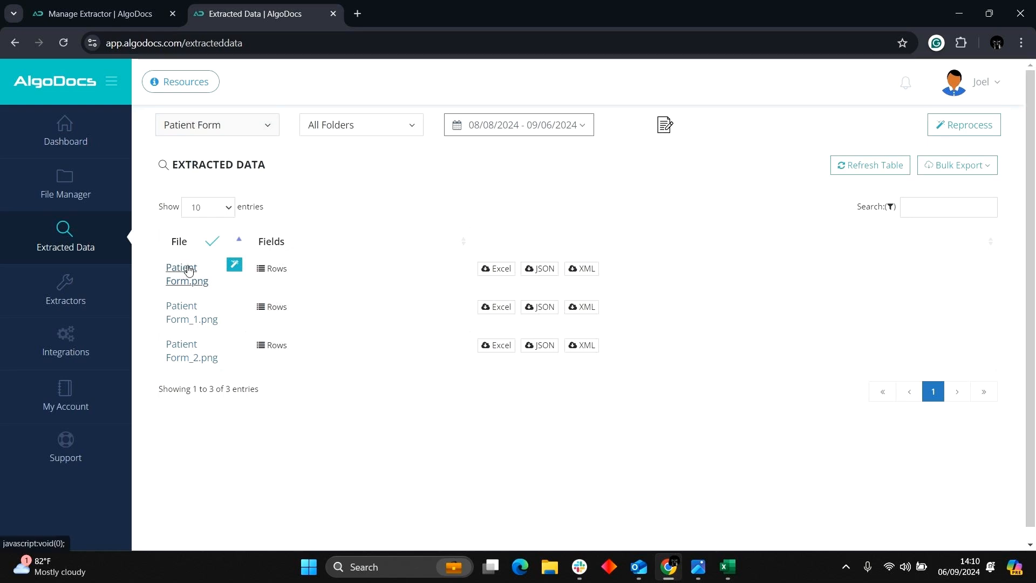
pyautogui.click(252, 121)
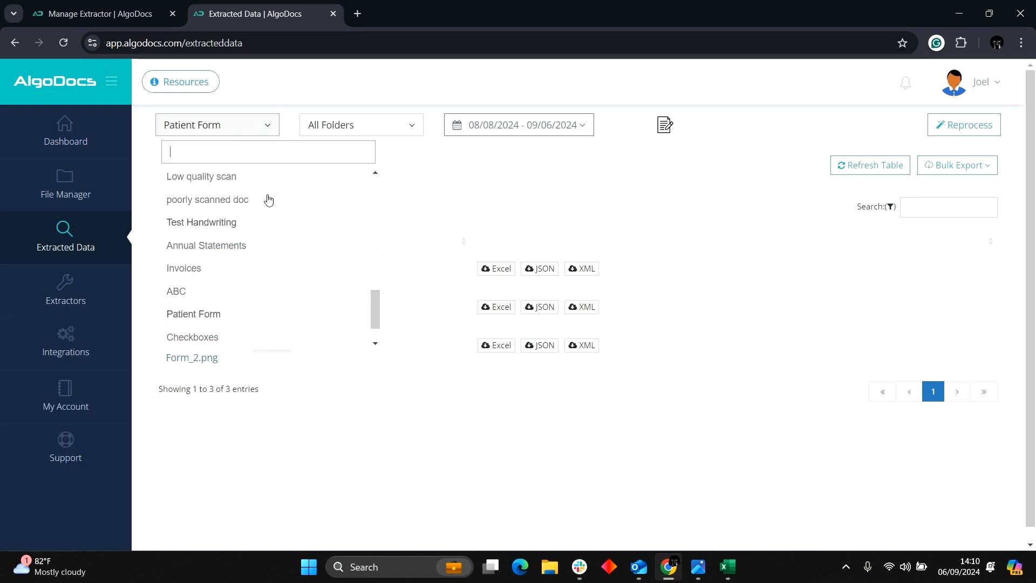
pyautogui.click(210, 339)
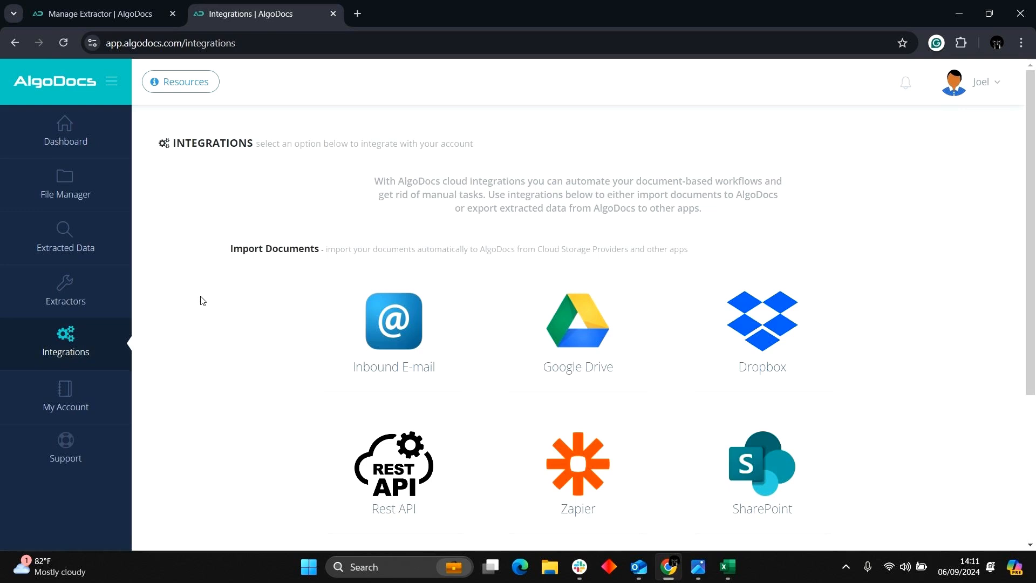
# - Look through the import and export options on the Integrations page, and return to the Dashboard
pyautogui.scroll(-1, 203, 300)
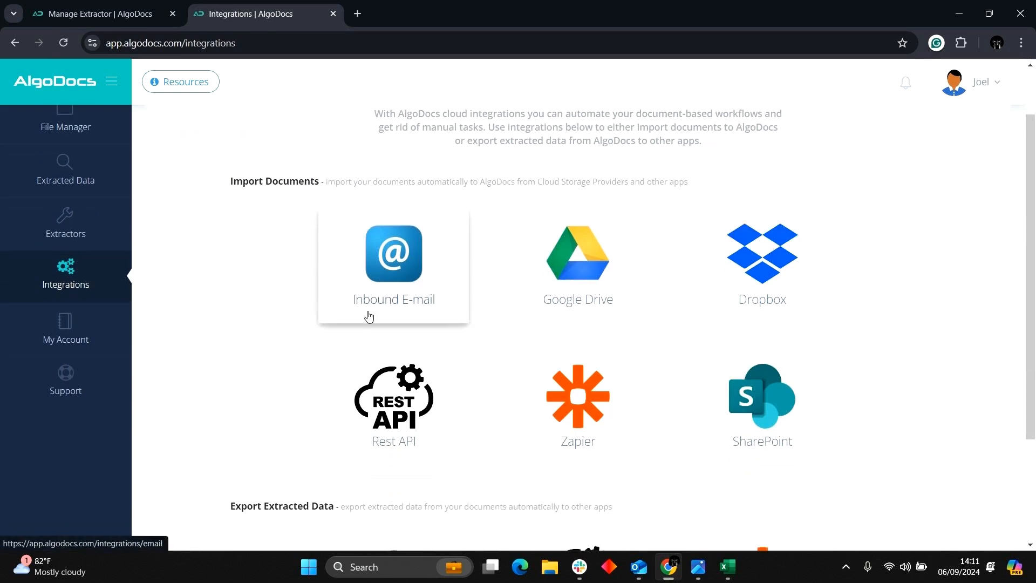
pyautogui.scroll(-2, 430, 370)
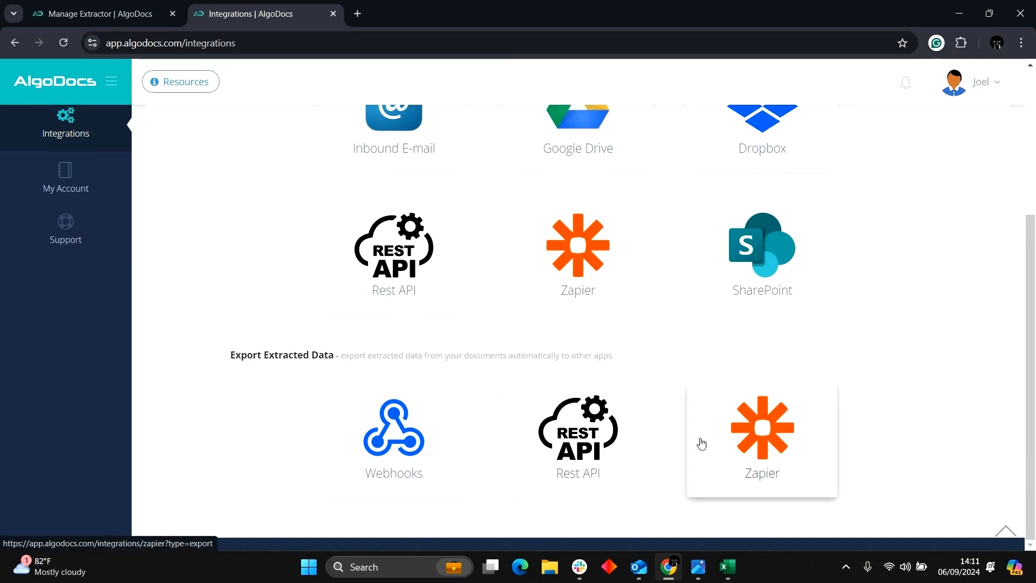
pyautogui.scroll(3, 625, 435)
pyautogui.scroll(2, 93, 251)
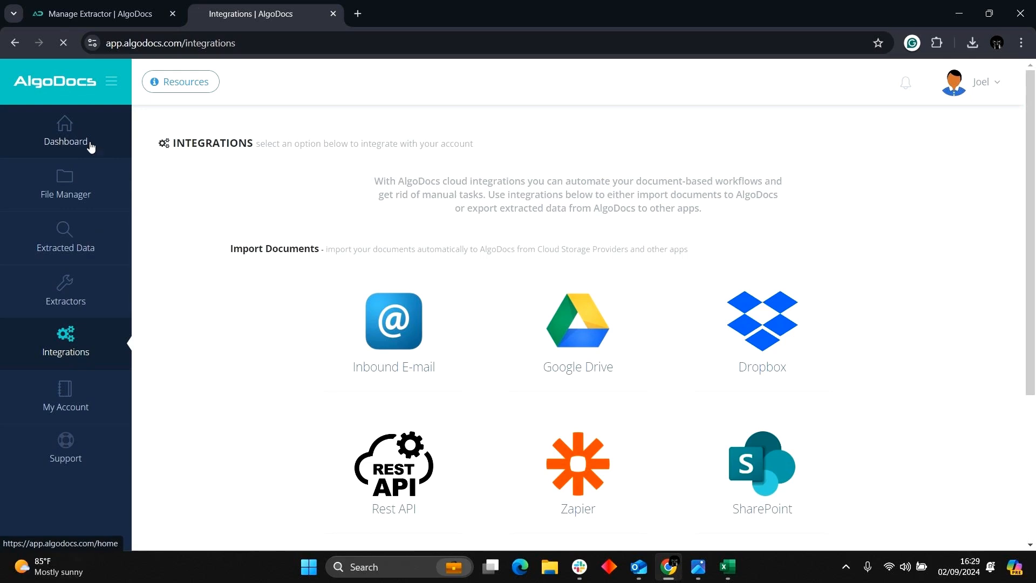
pyautogui.click(89, 145)
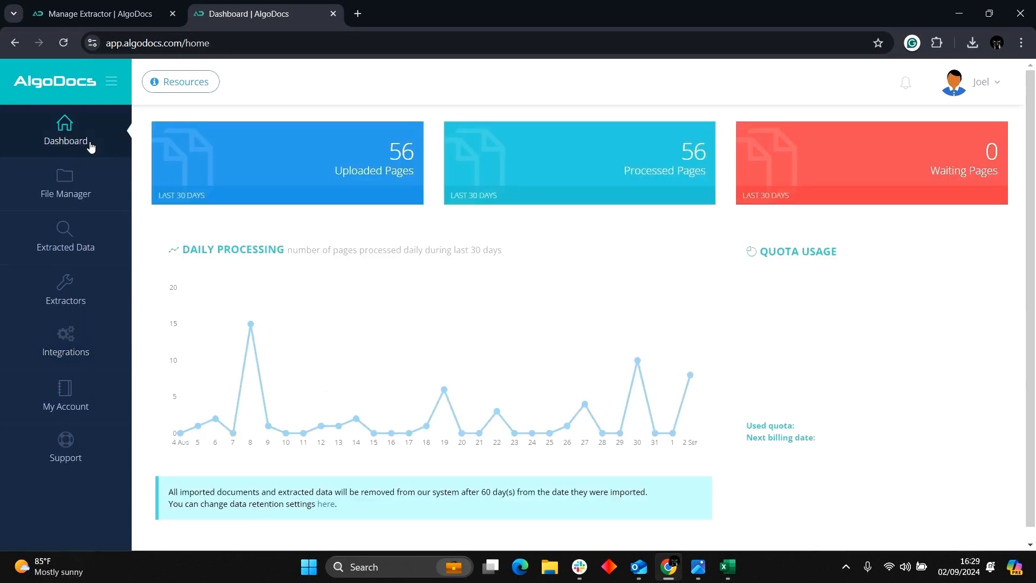